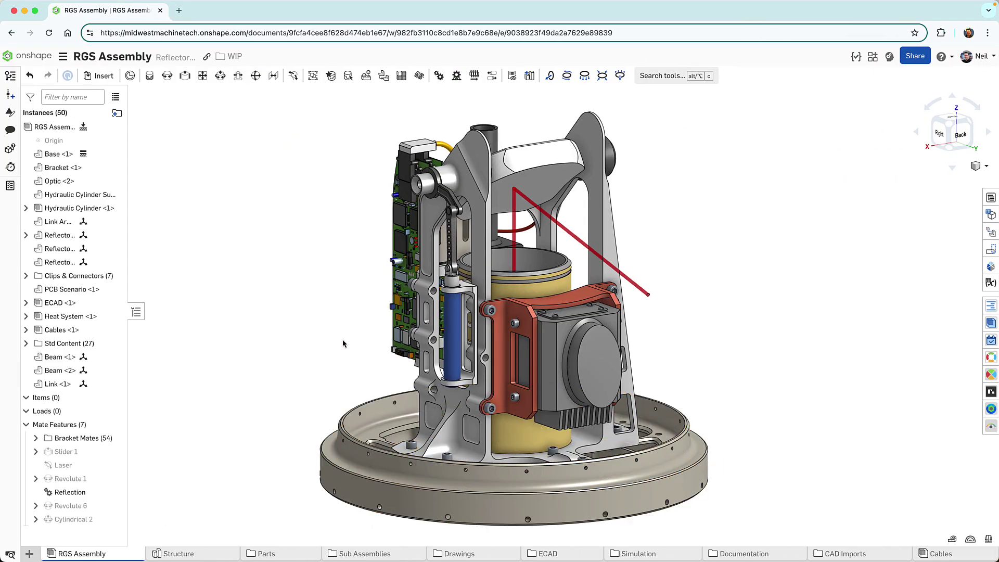
Orbit the assembly, swing the link arm and edit Bracket <1> in the Structure Part Studio.
mouse_move(341, 341)
right_down()
mouse_move(367, 344)
mouse_move(352, 348)
right_up()
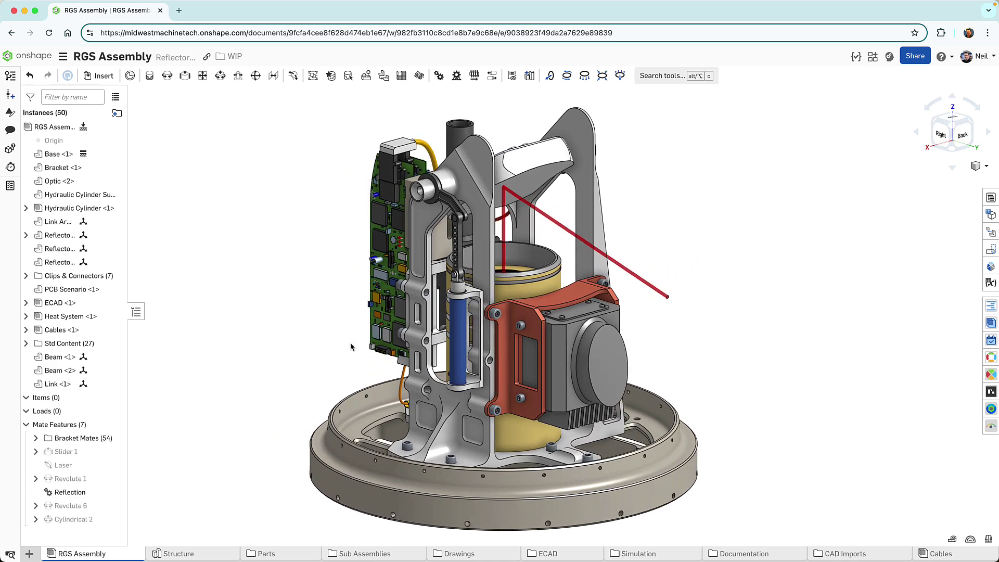
drag(459, 275, 459, 278)
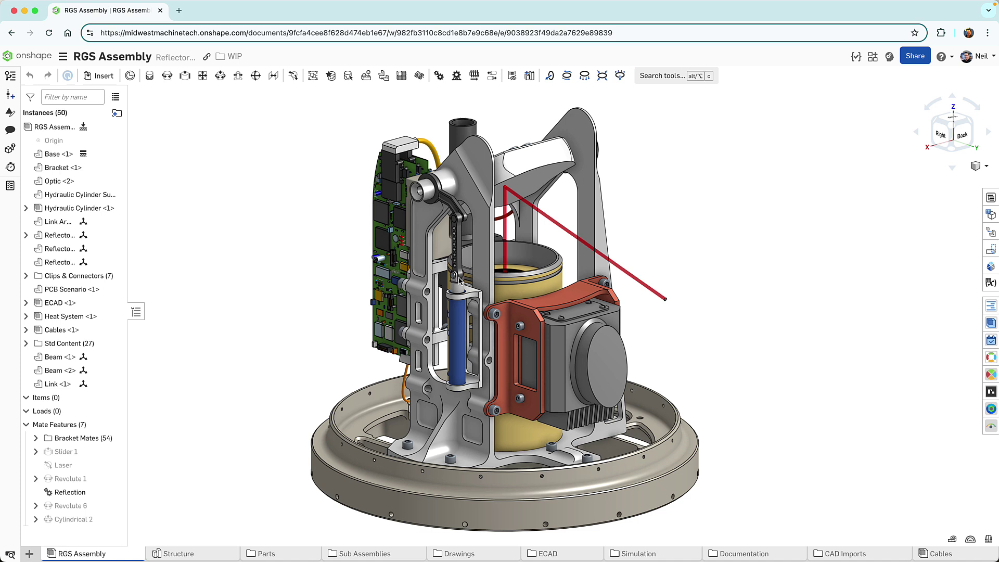
click(459, 279)
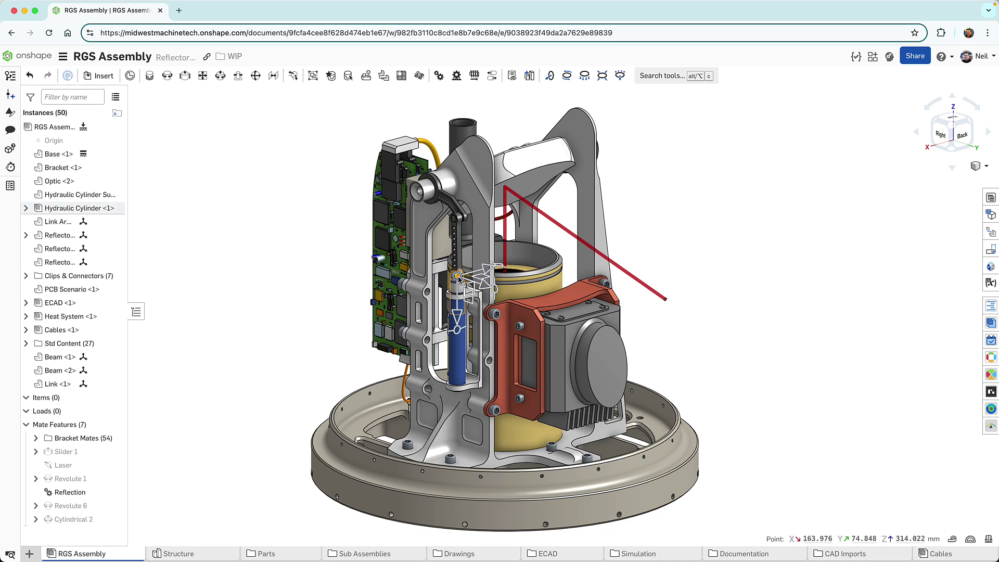
mouse_move(62, 167)
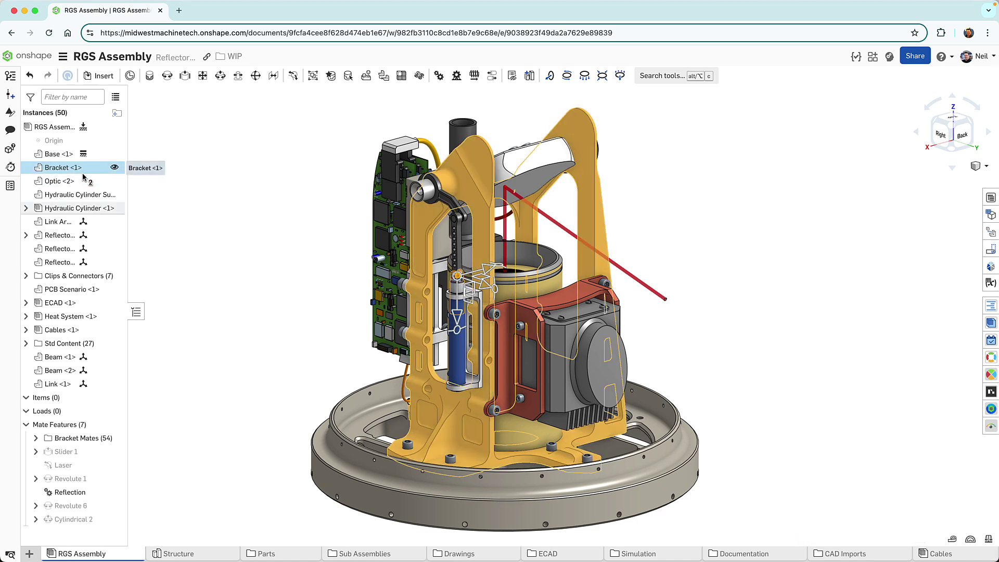
double_click(83, 177)
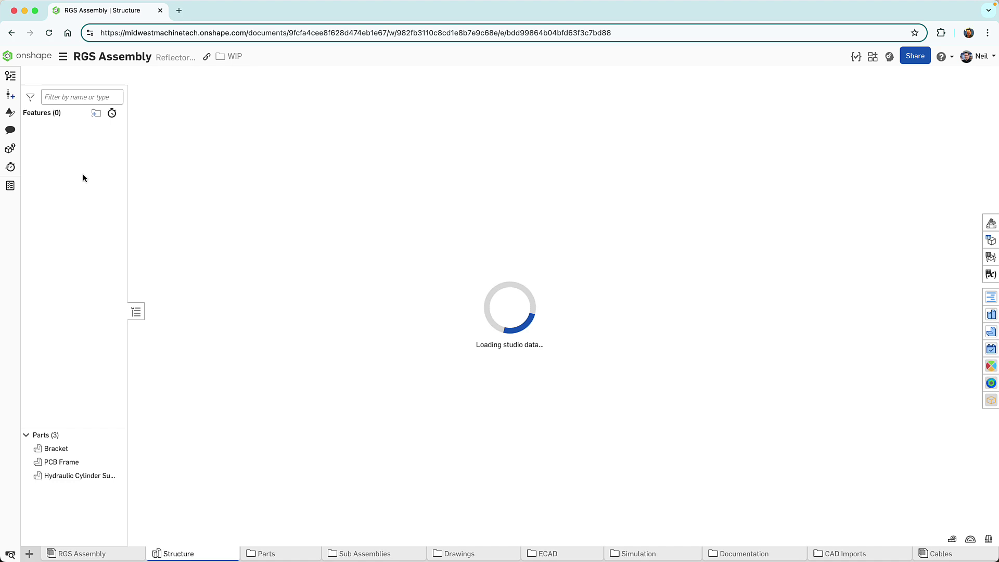
scroll(196, 261, up, 3)
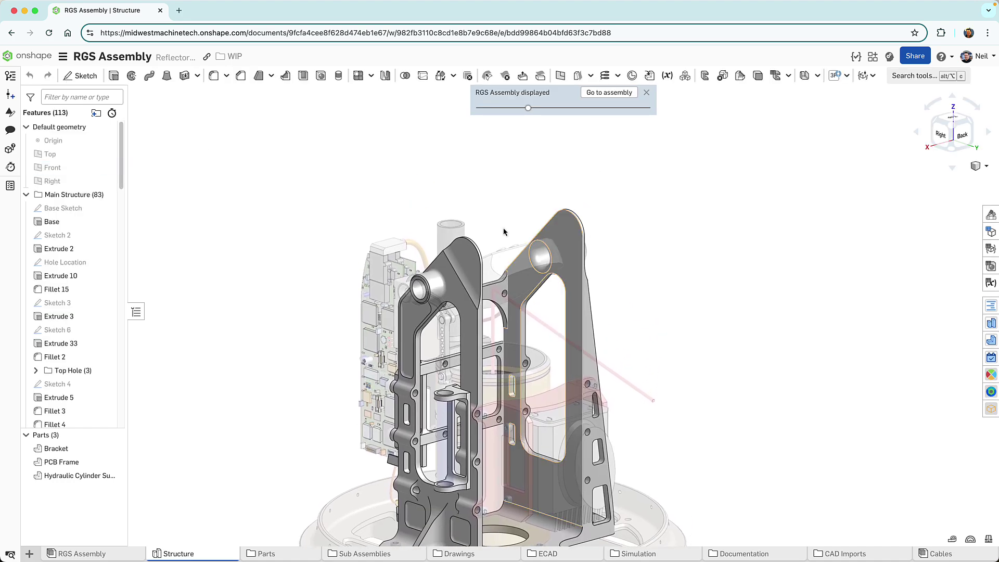
scroll(505, 250, up, 3)
scroll(505, 250, up, 1)
scroll(506, 250, up, 1)
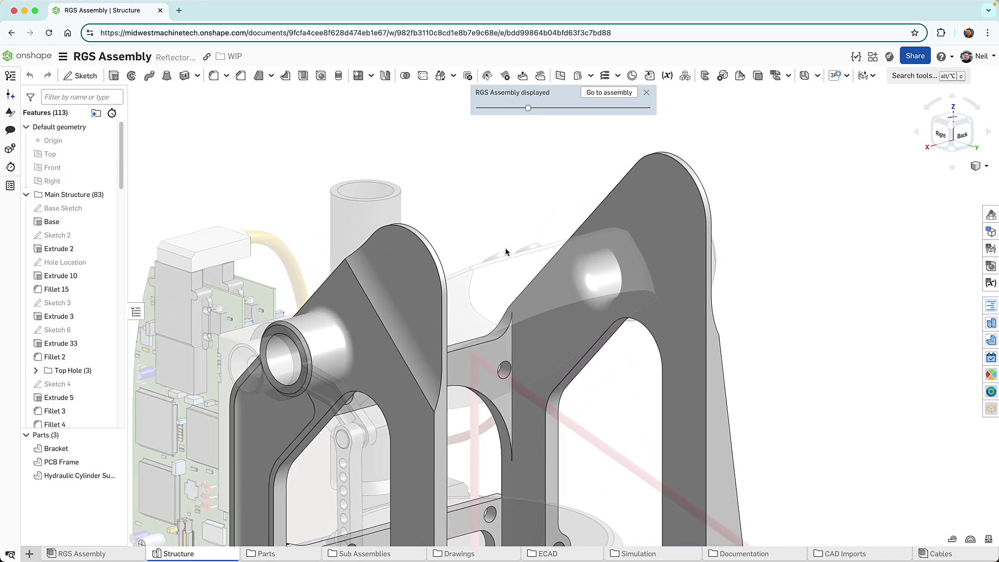
key(s)
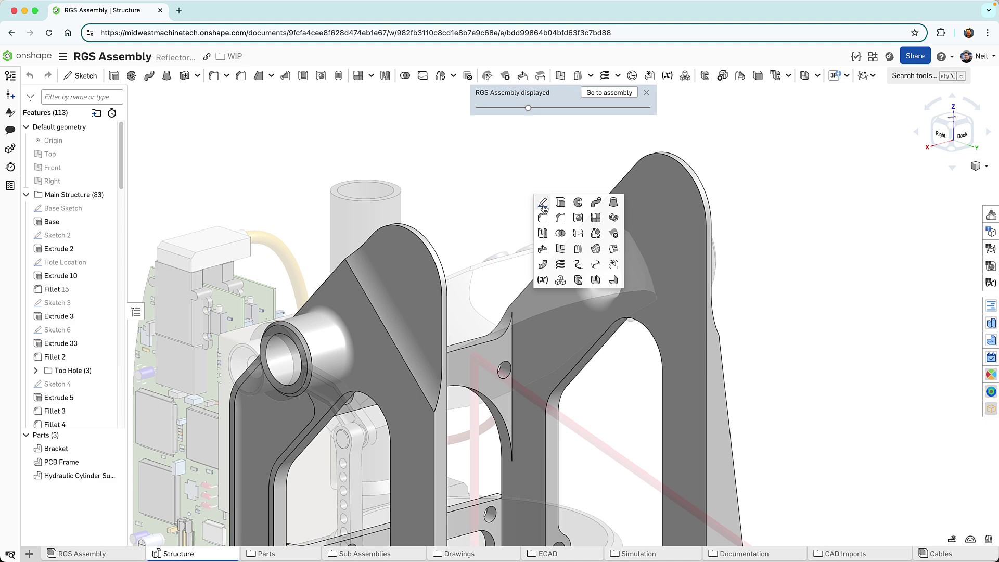
Start Sketch 5 on the bracket arm's face and draw lines of length 10 and 3.
click(542, 205)
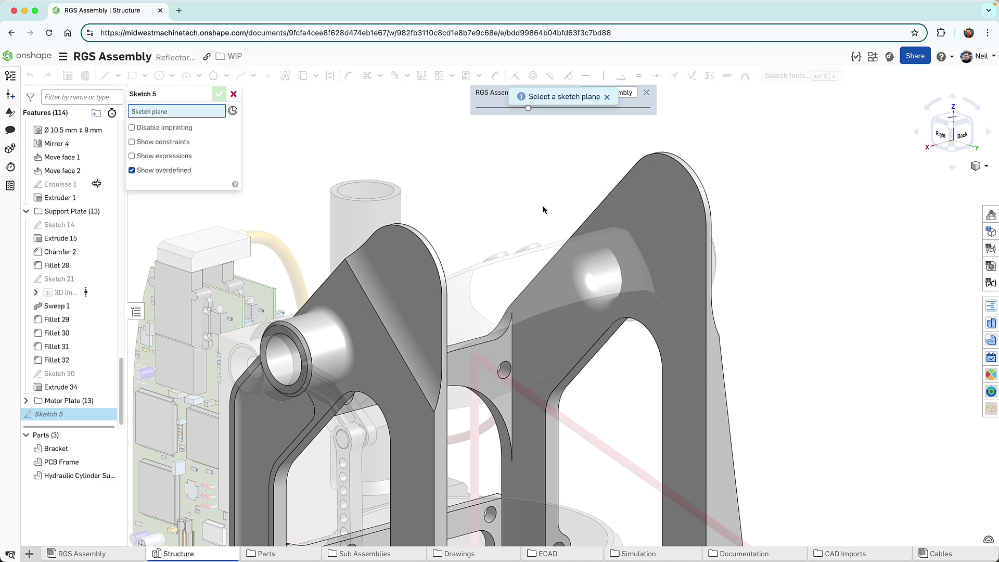
click(671, 209)
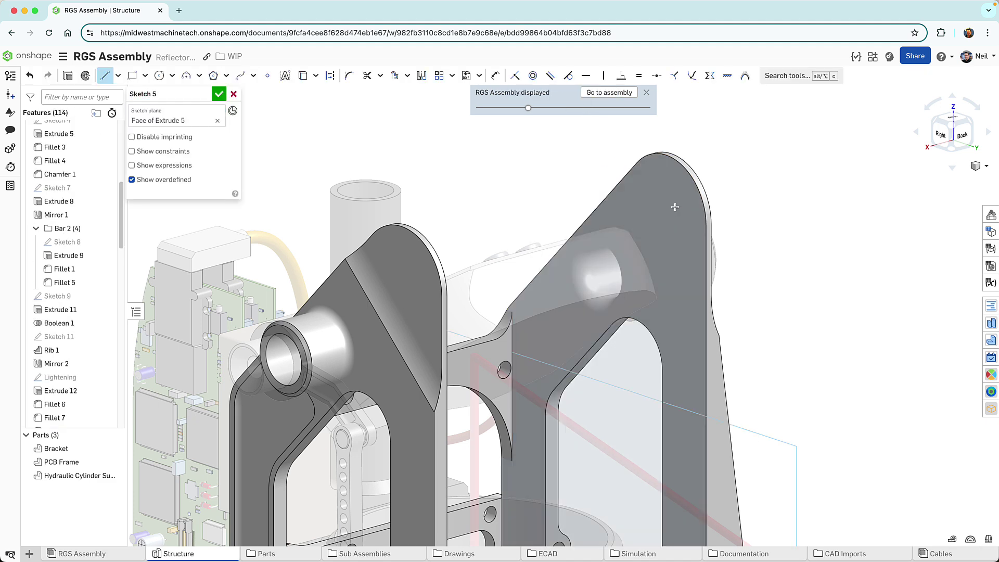
key(n)
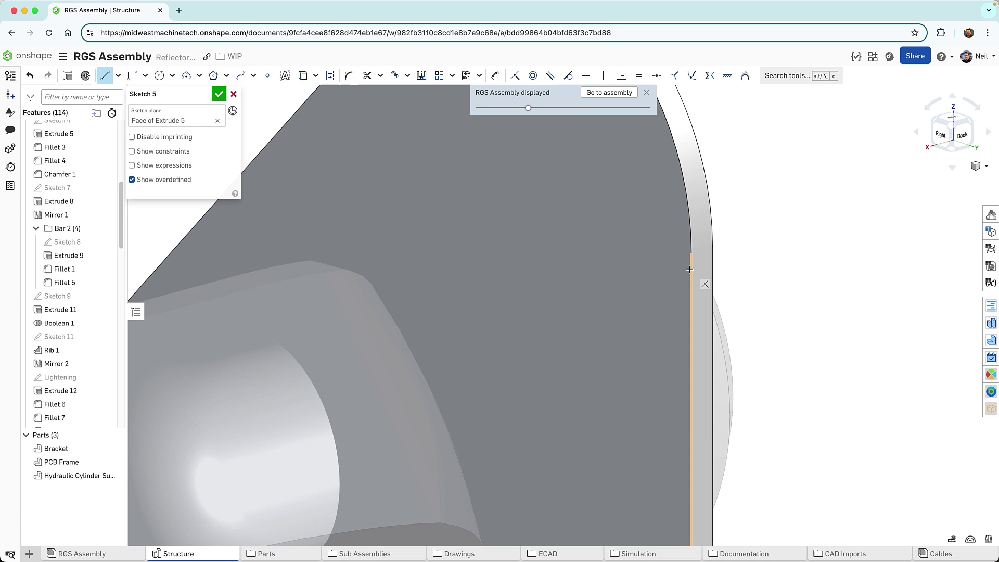
click(692, 254)
text(10)
key(Return)
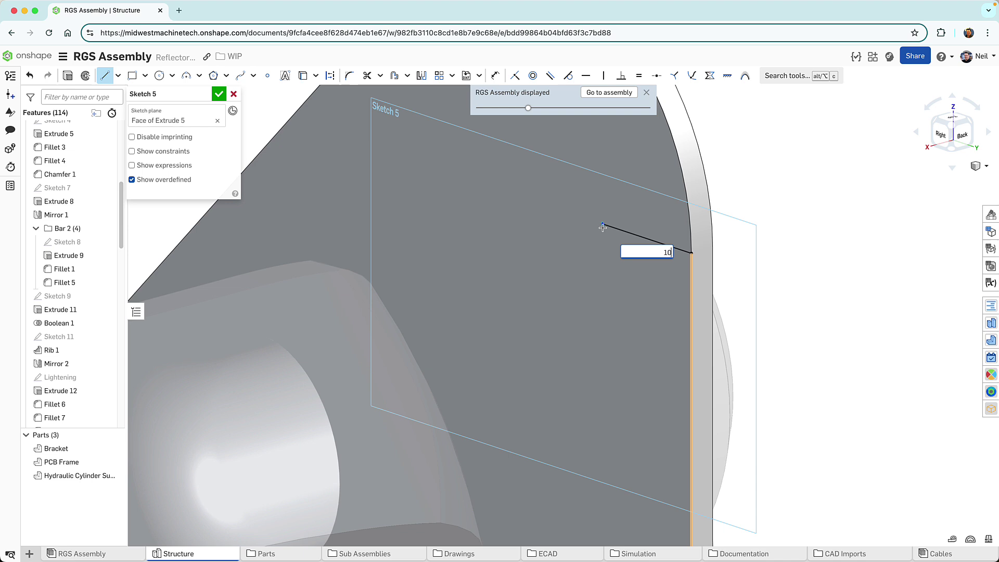
scroll(604, 227, up, 3)
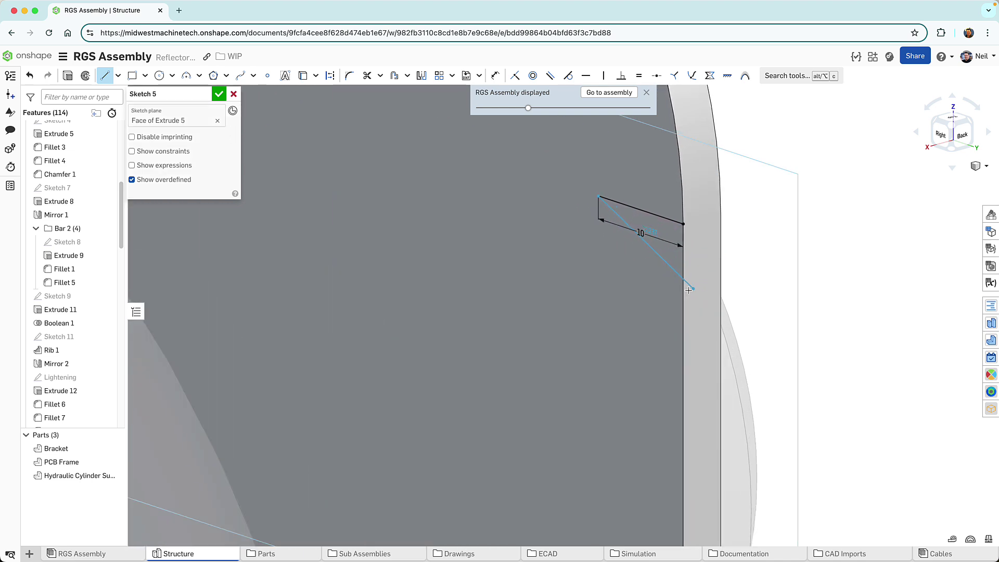
click(639, 329)
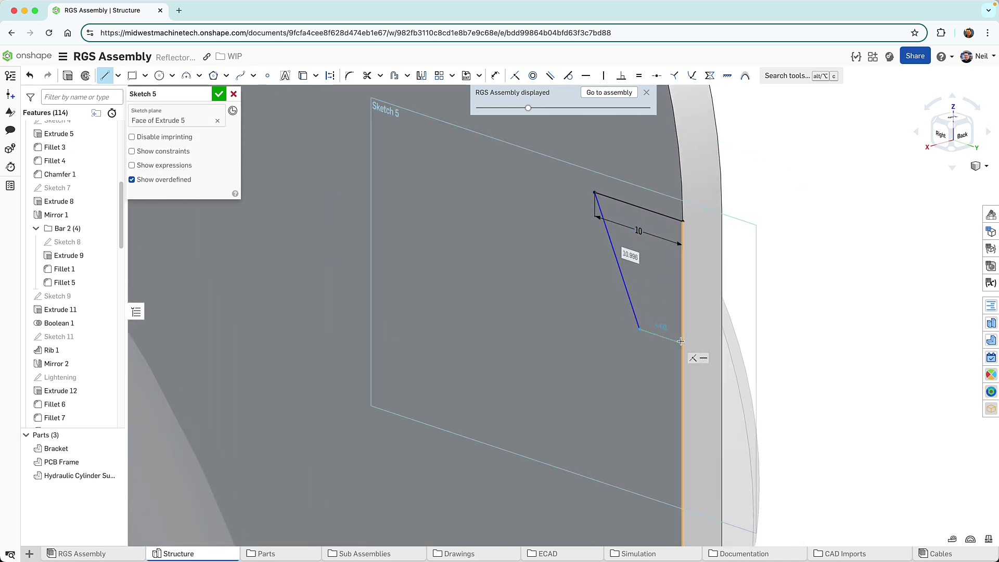
text(3)
key(Return)
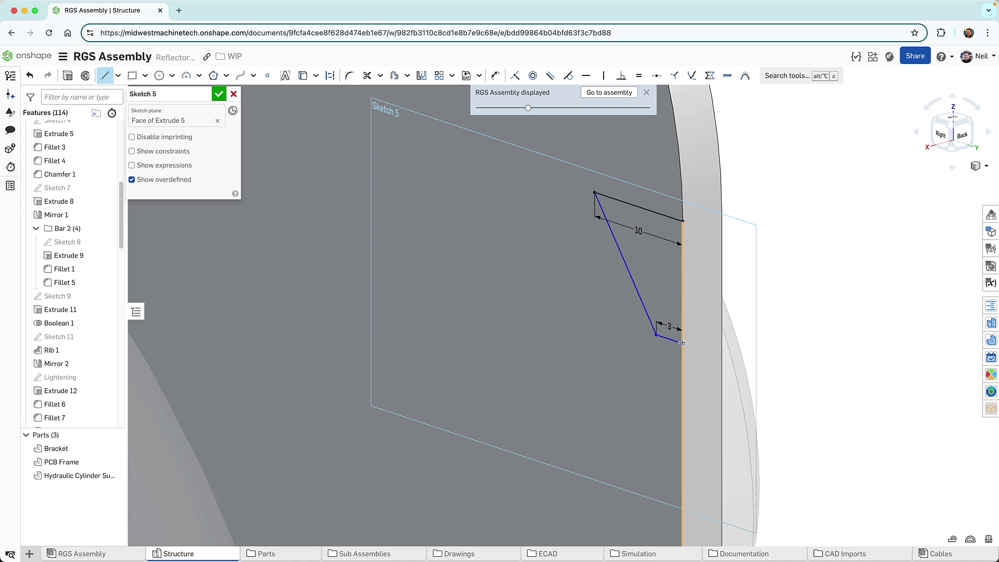
Add a 13 height dimension and reposition the 10 and 3 dimensions.
click(683, 342)
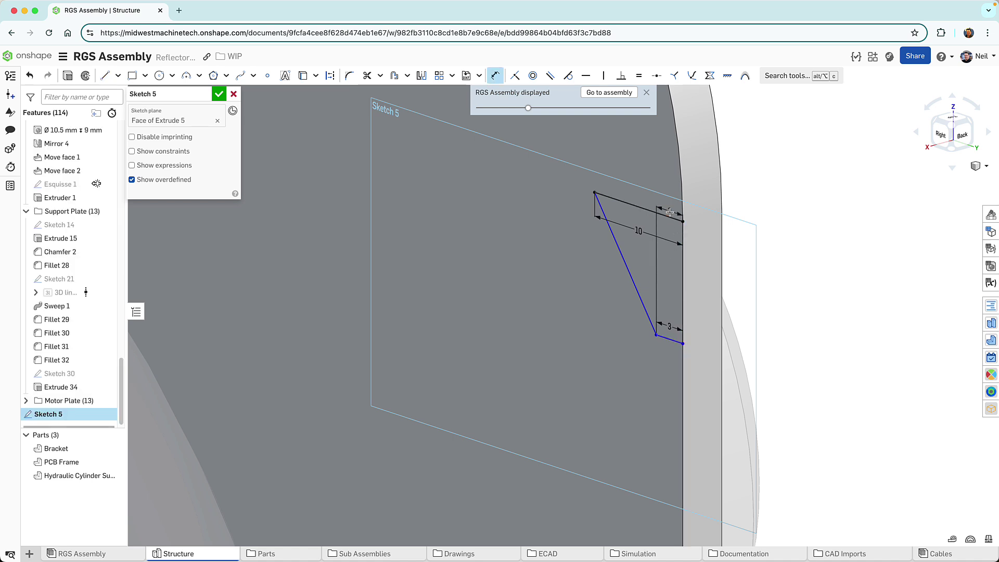
click(683, 221)
click(748, 300)
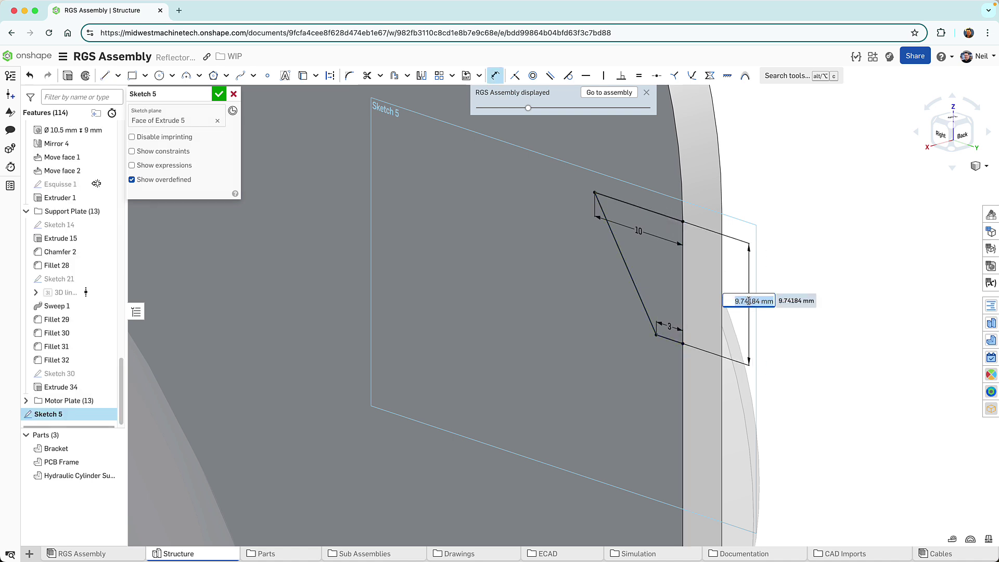
text(13)
key(Return)
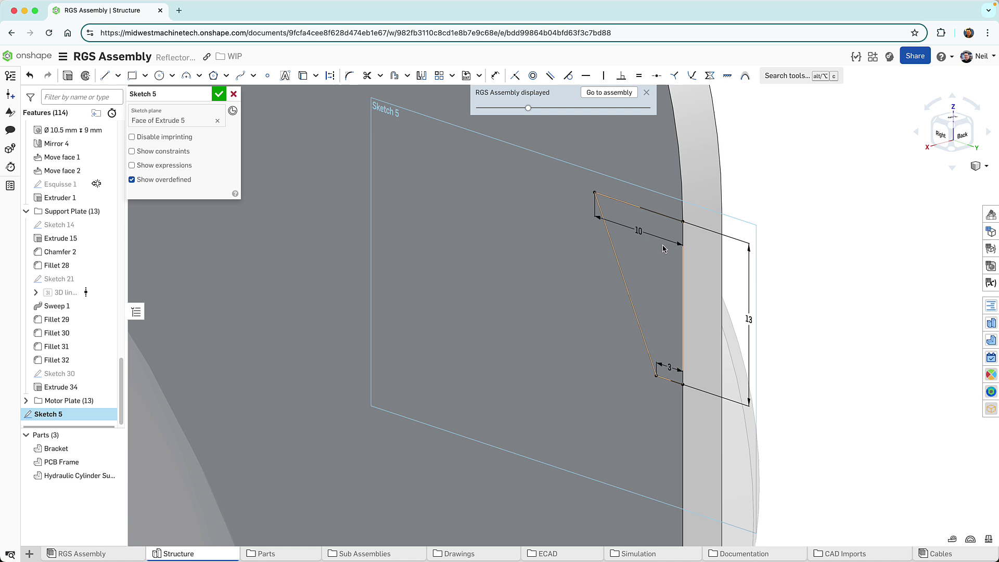
drag(639, 231, 640, 177)
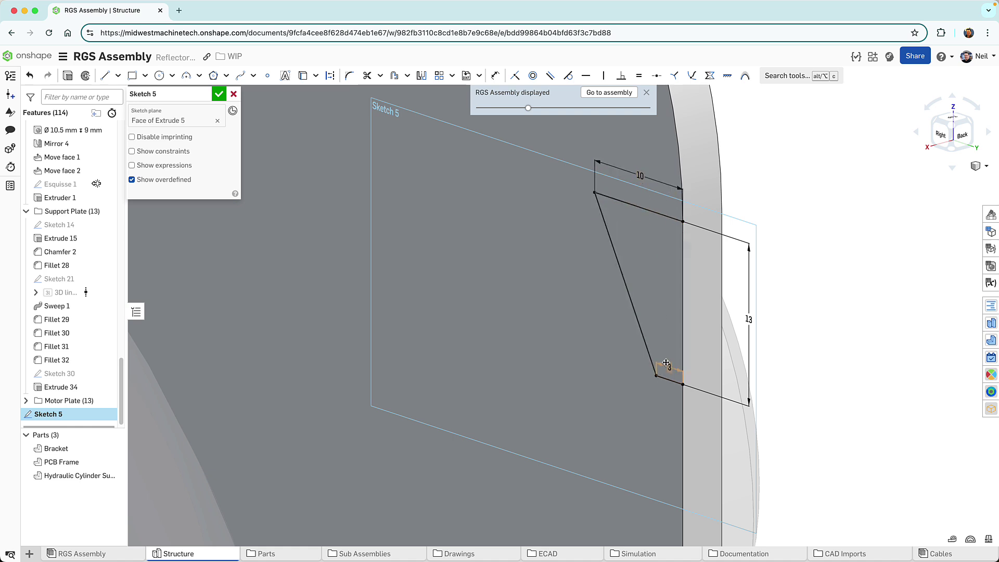
drag(668, 367, 627, 405)
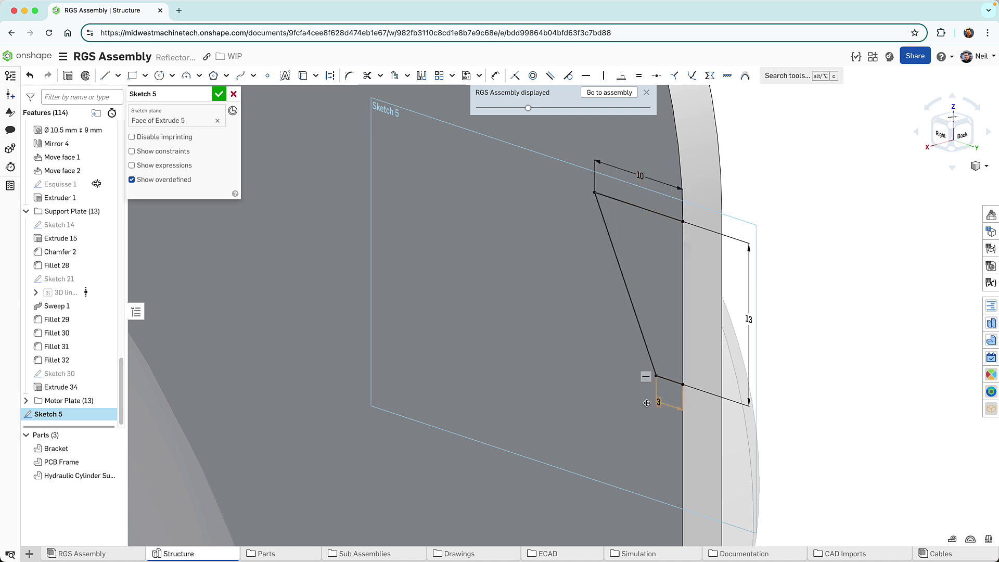
Close Sketch 5 and extrude it in Add mode Up to next as Extrude 6.
right_click(758, 318)
click(768, 325)
key(s)
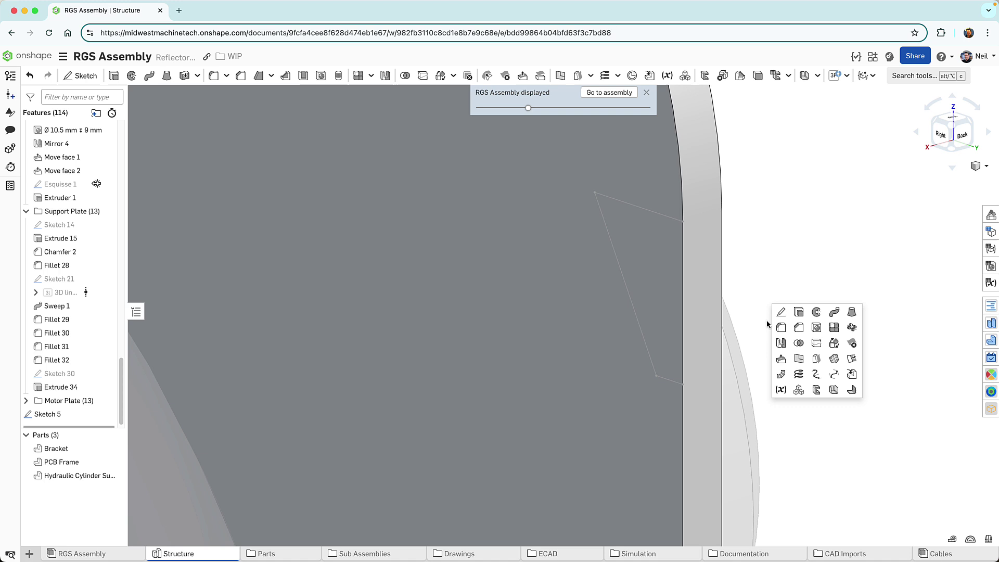
click(795, 312)
click(670, 310)
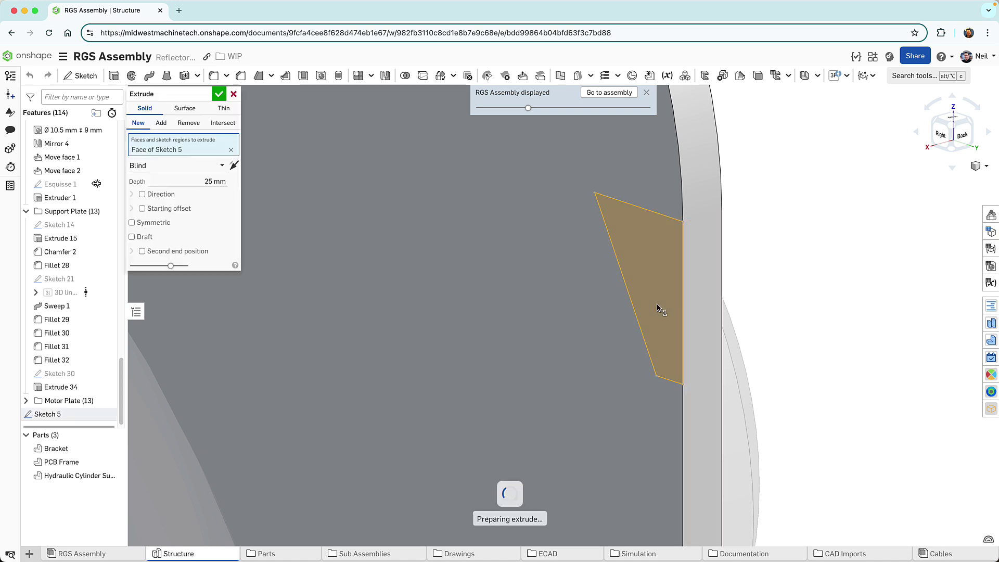
scroll(657, 303, down, 3)
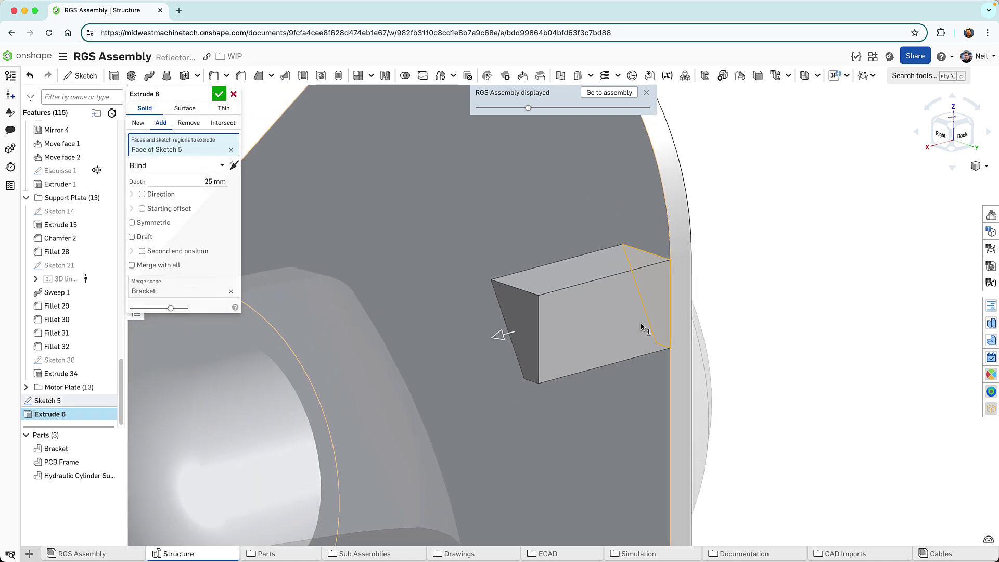
middle_drag(643, 328, 791, 281)
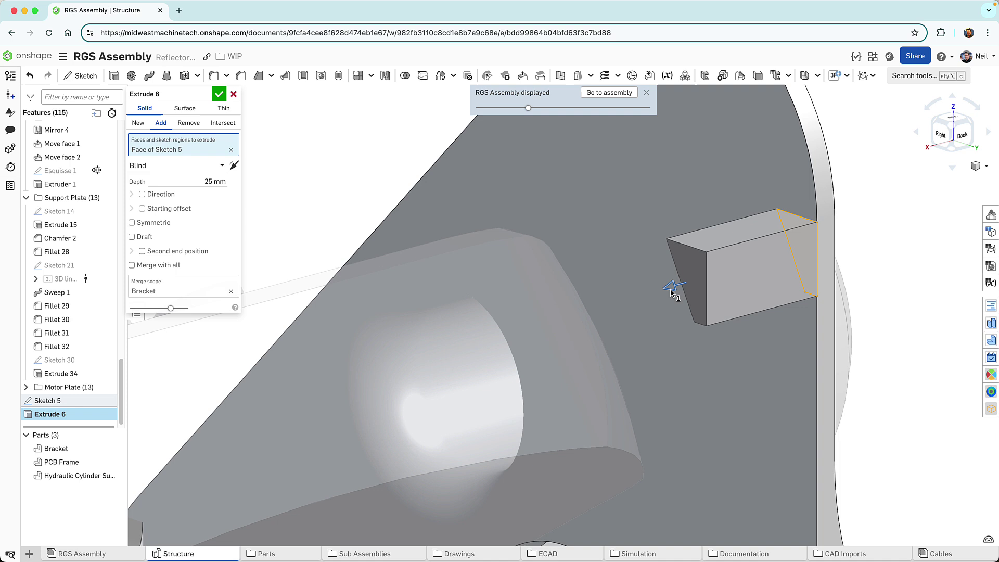
drag(672, 288, 540, 312)
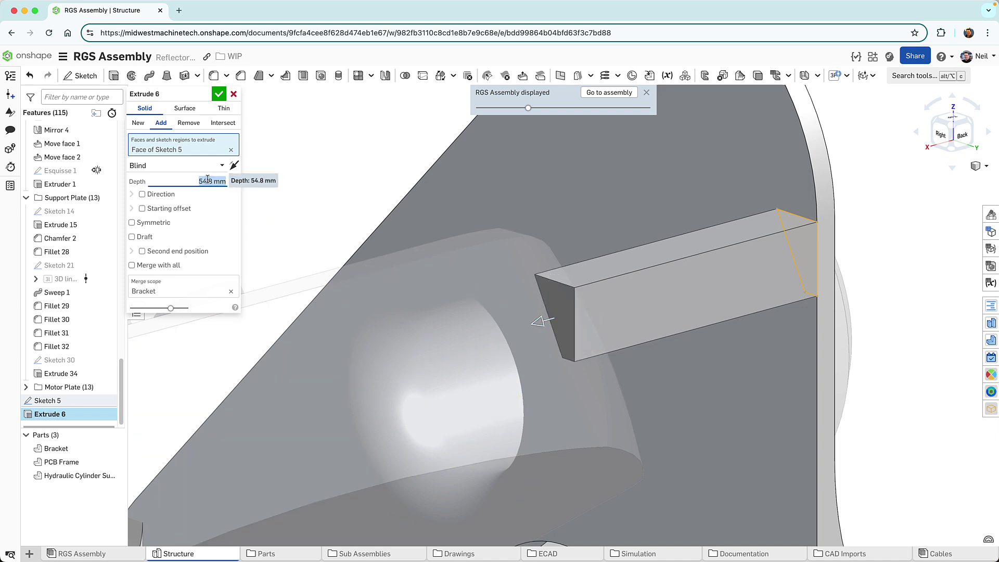
click(198, 166)
click(179, 197)
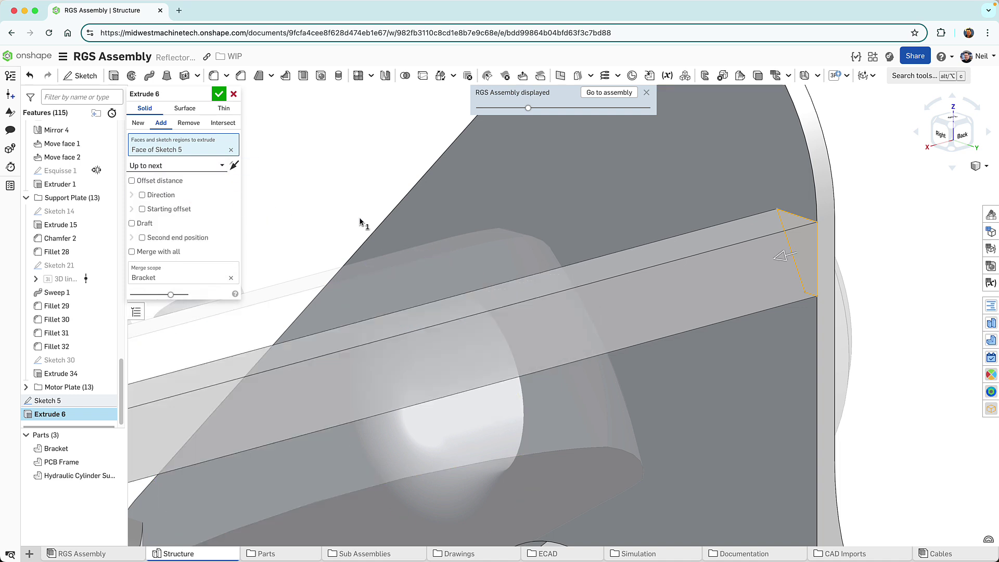
scroll(397, 230, down, 3)
scroll(397, 230, down, 3)
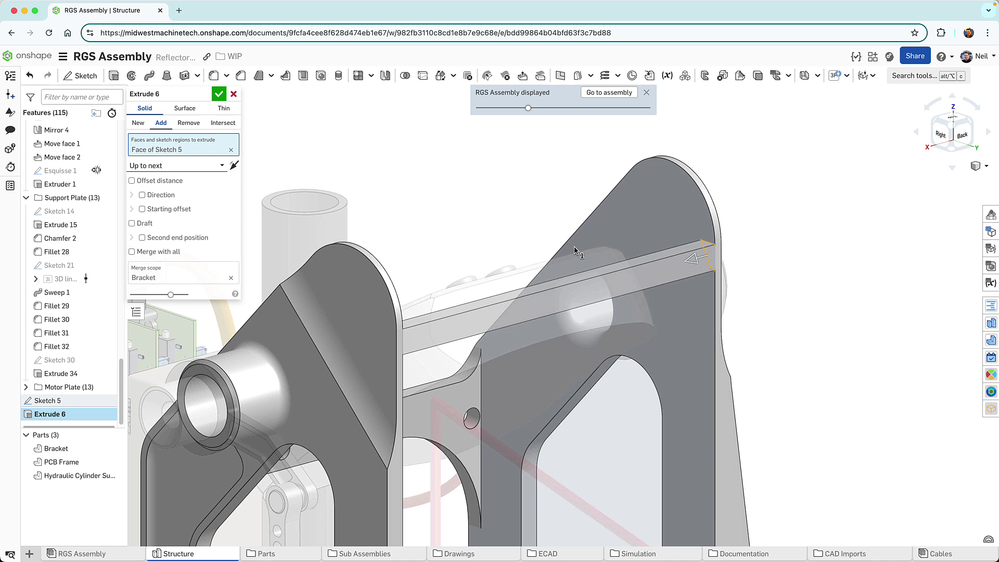
scroll(593, 250, down, 2)
right_click(513, 227)
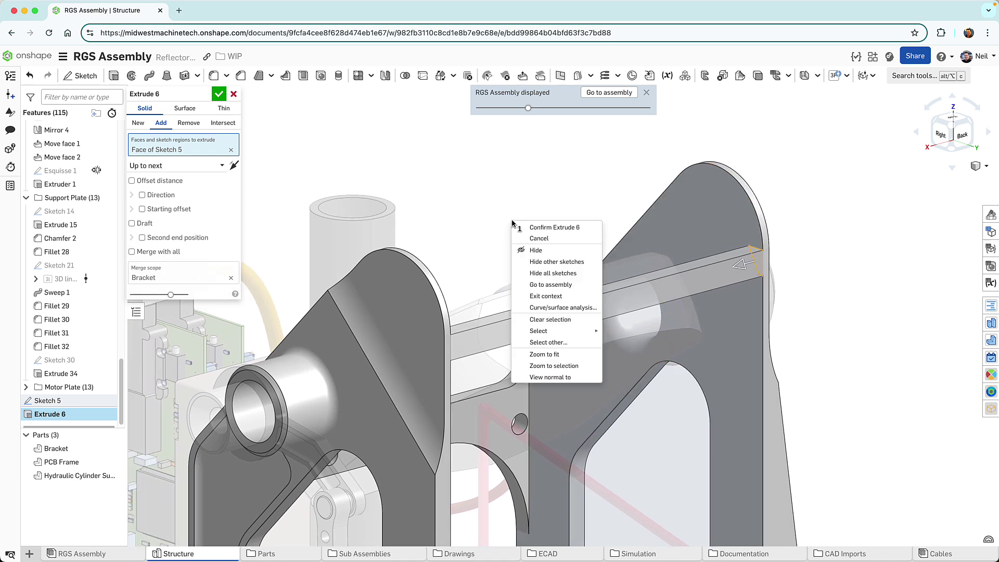
click(525, 227)
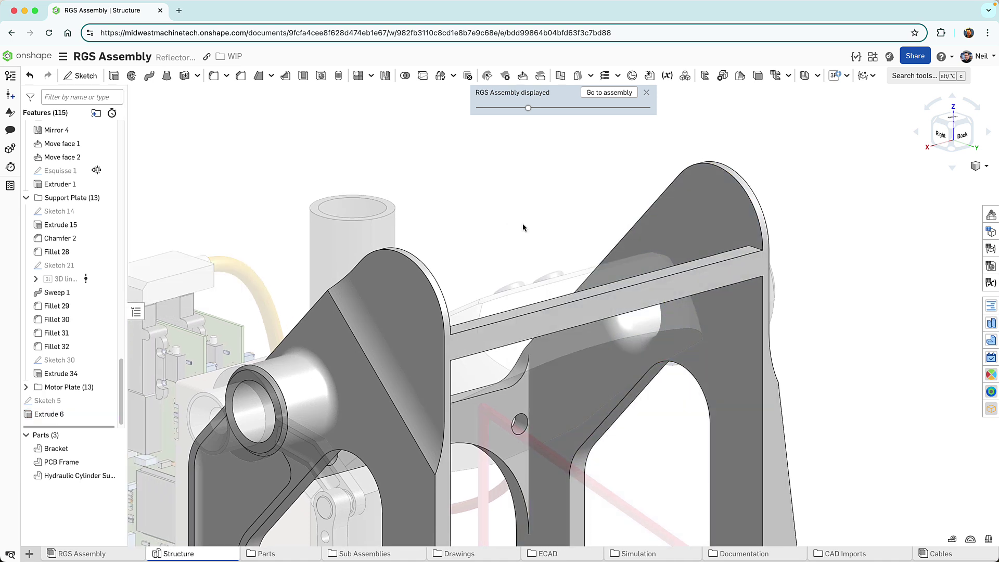
Share RGS Assembly with the suggested person as Can view, with Export and Comment allowed.
click(594, 94)
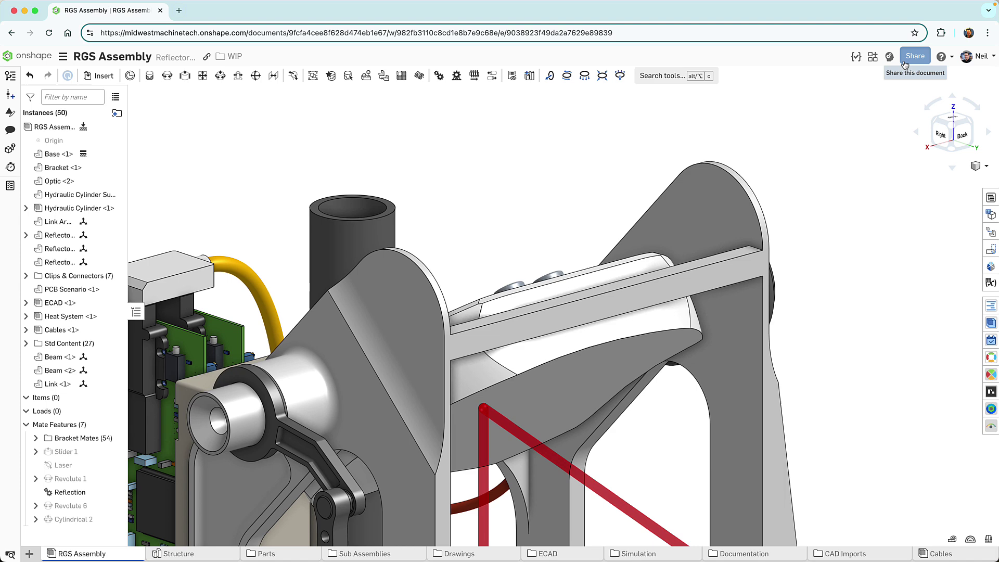
click(905, 65)
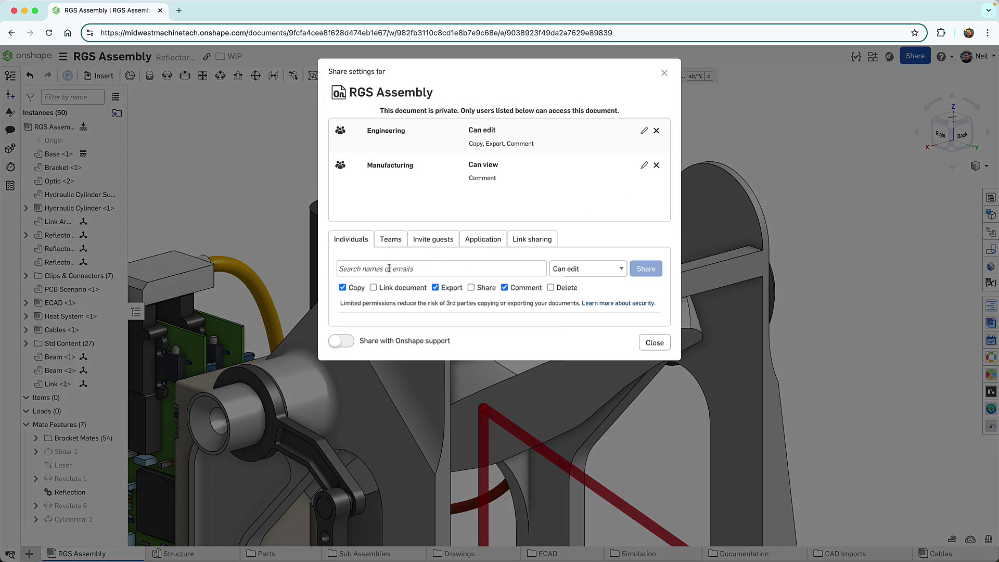
text(arch)
key(Return)
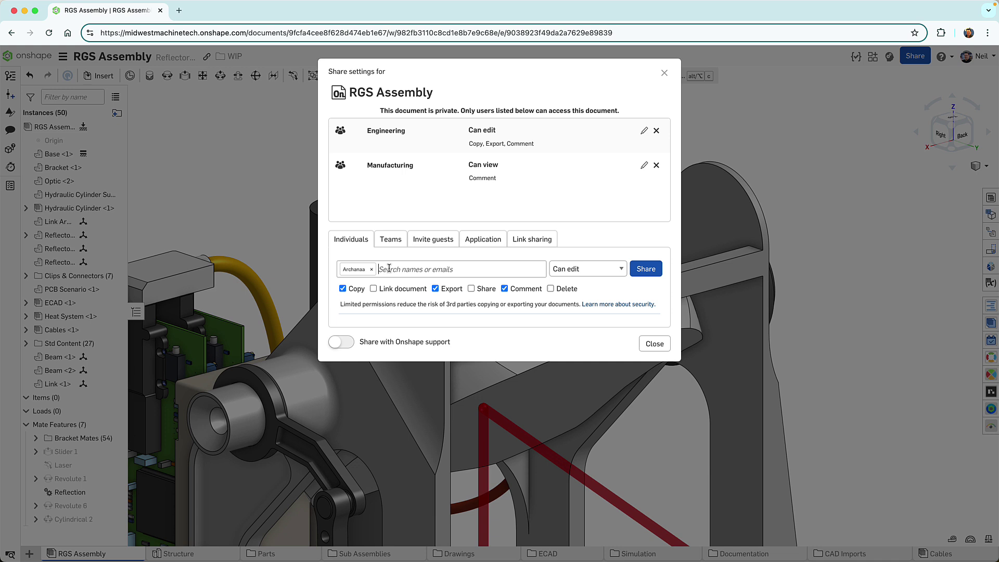
click(608, 276)
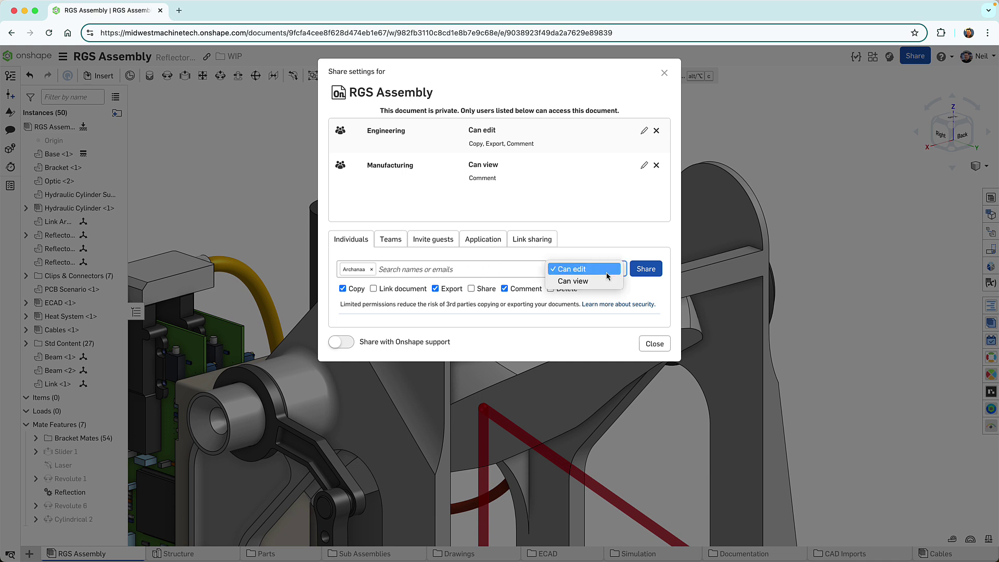
click(605, 281)
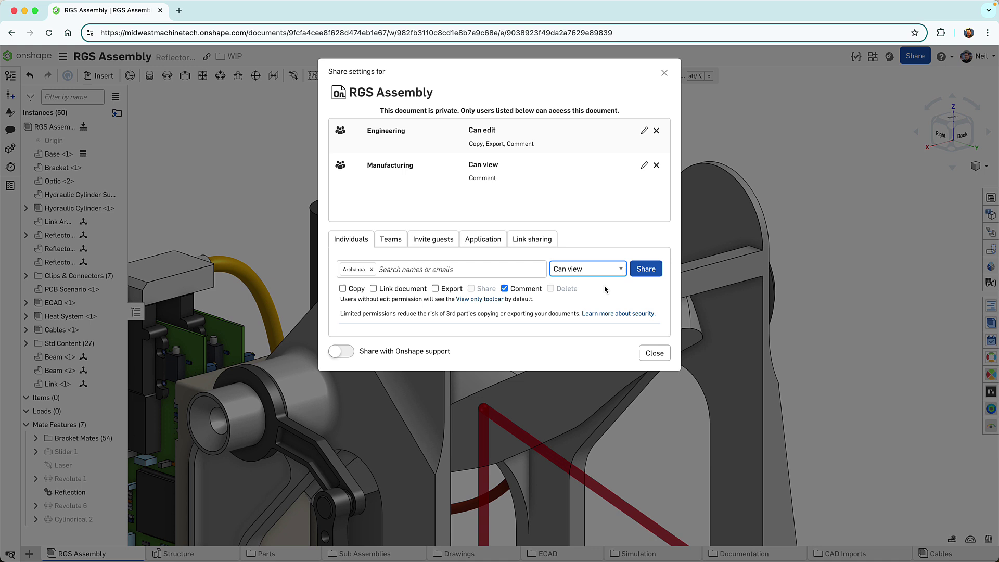
click(450, 292)
click(644, 270)
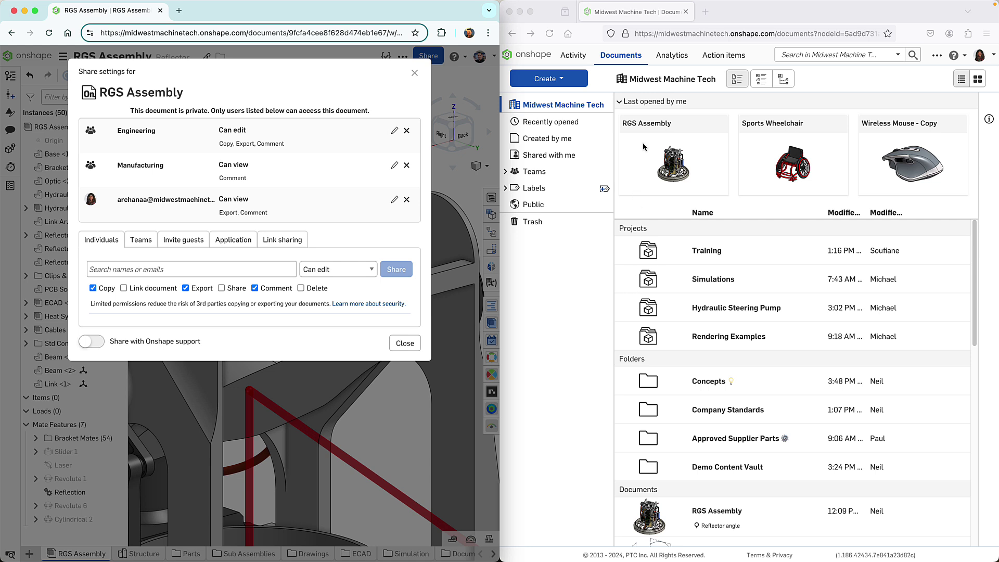
Open RGS Assembly in the second browser window and orbit and pan the model.
click(648, 129)
click(648, 129)
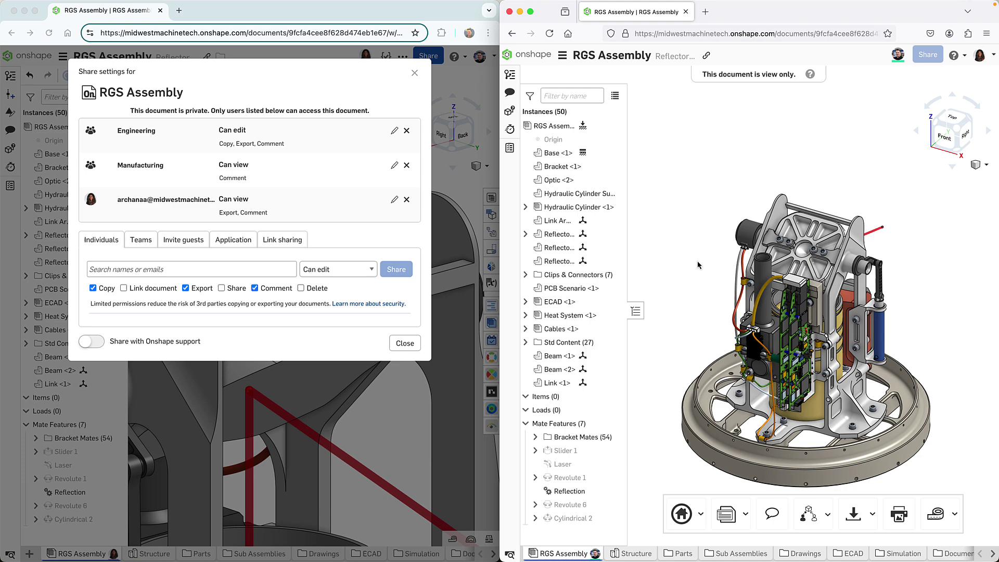
right_drag(698, 266, 658, 256)
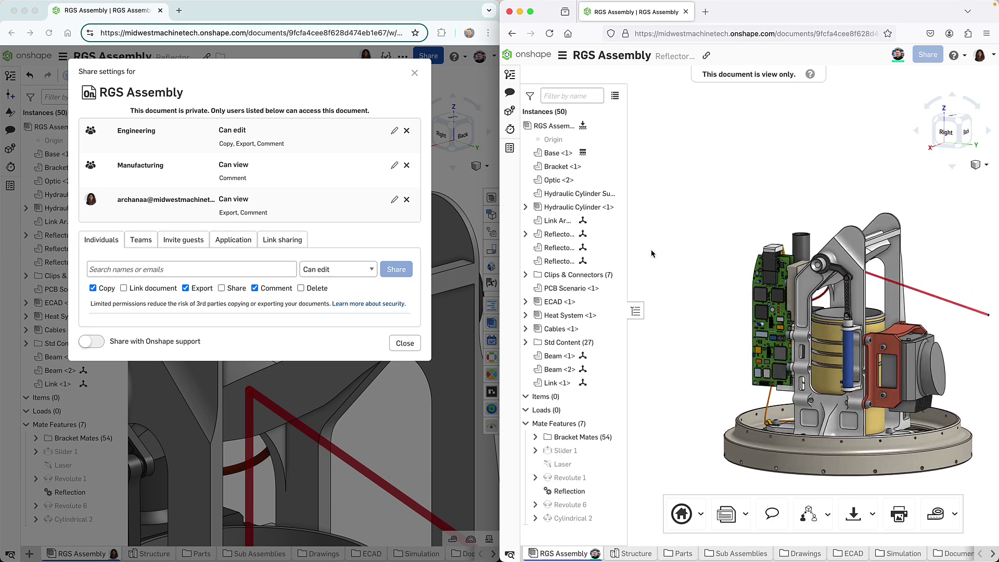
right_drag(652, 253, 649, 253)
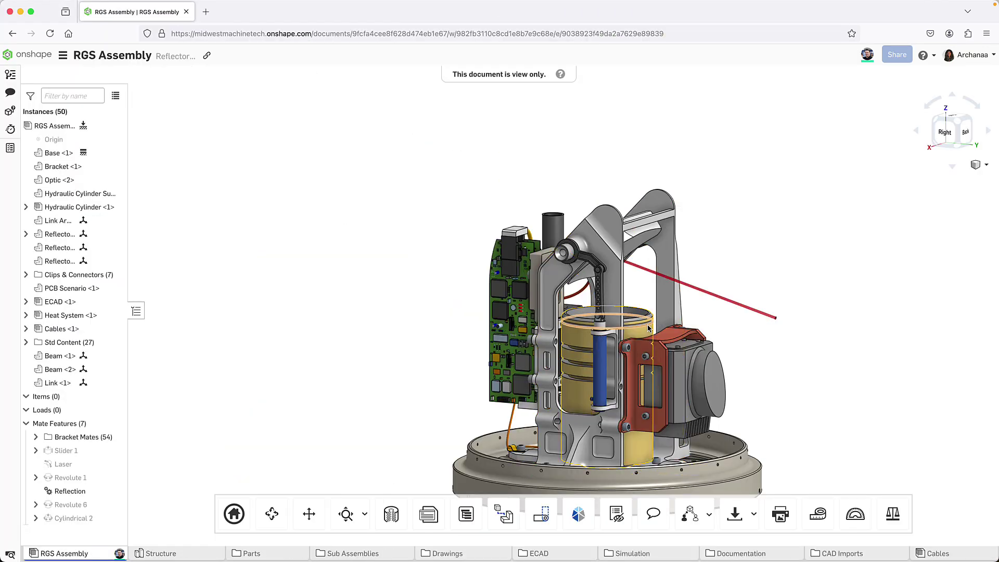
middle_drag(648, 254, 564, 250)
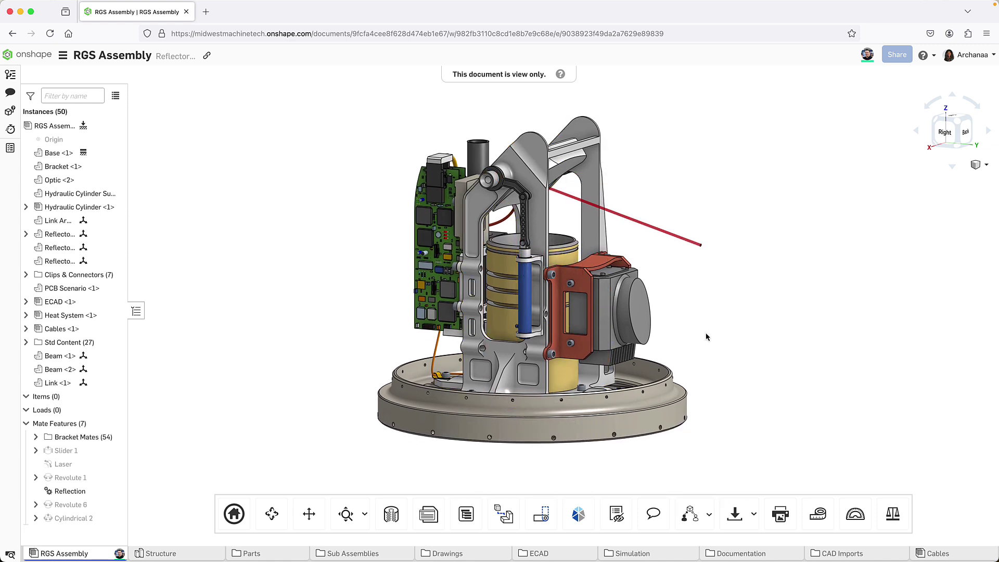
Try the Measure tool, then open the bill of materials.
click(819, 514)
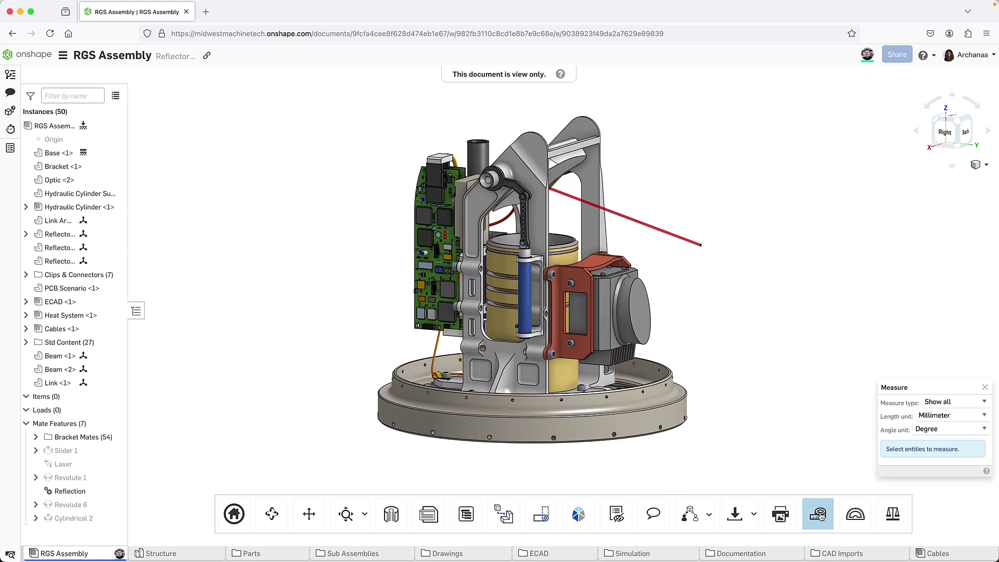
click(836, 515)
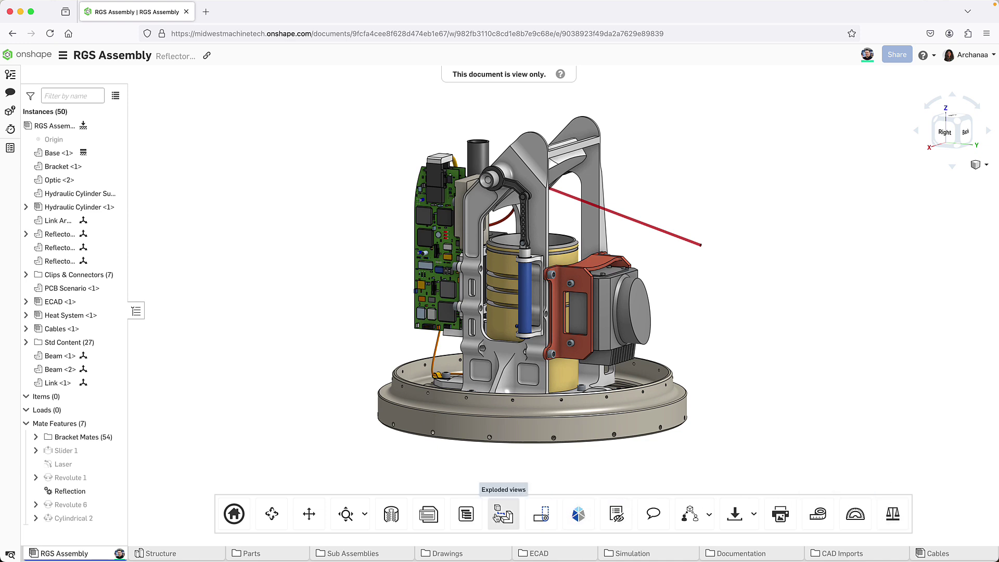
click(466, 514)
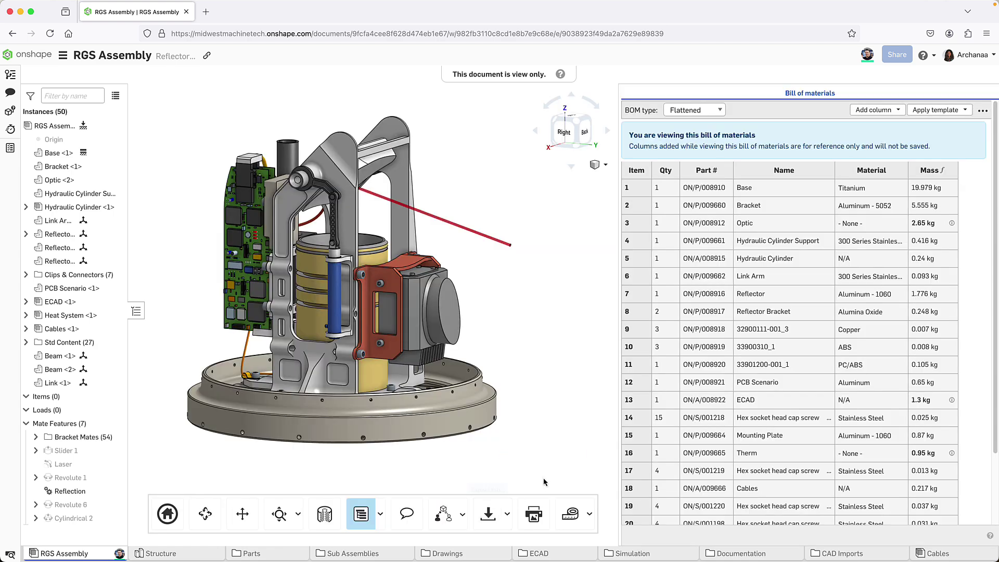
scroll(649, 258, down, 2)
scroll(649, 258, down, 2)
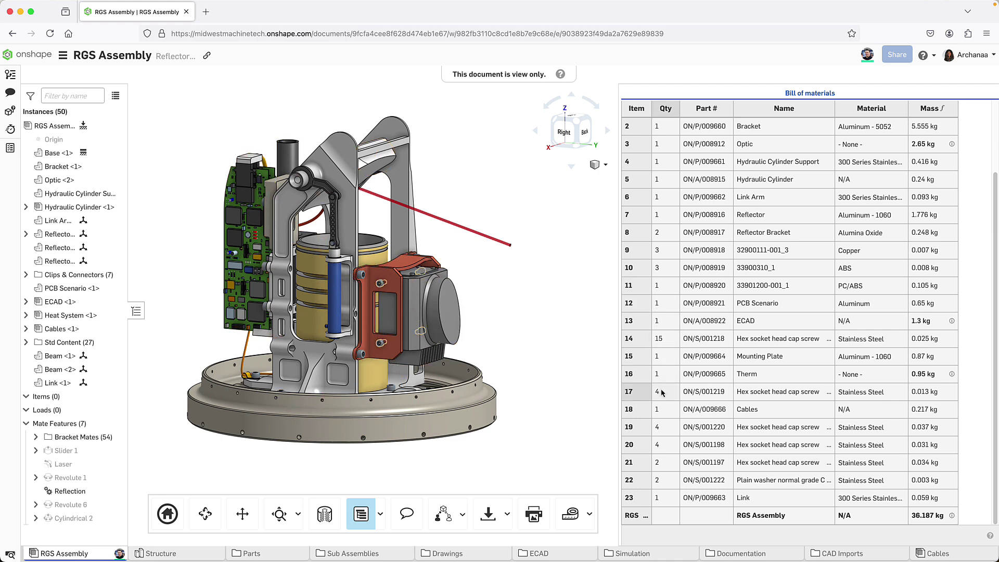
scroll(662, 393, up, 2)
scroll(661, 393, up, 1)
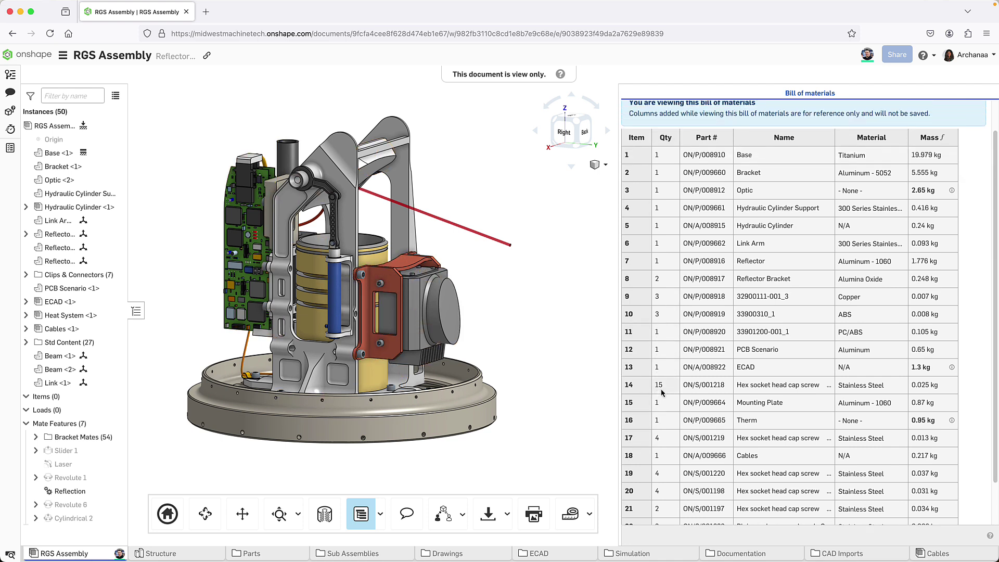
scroll(662, 392, up, 1)
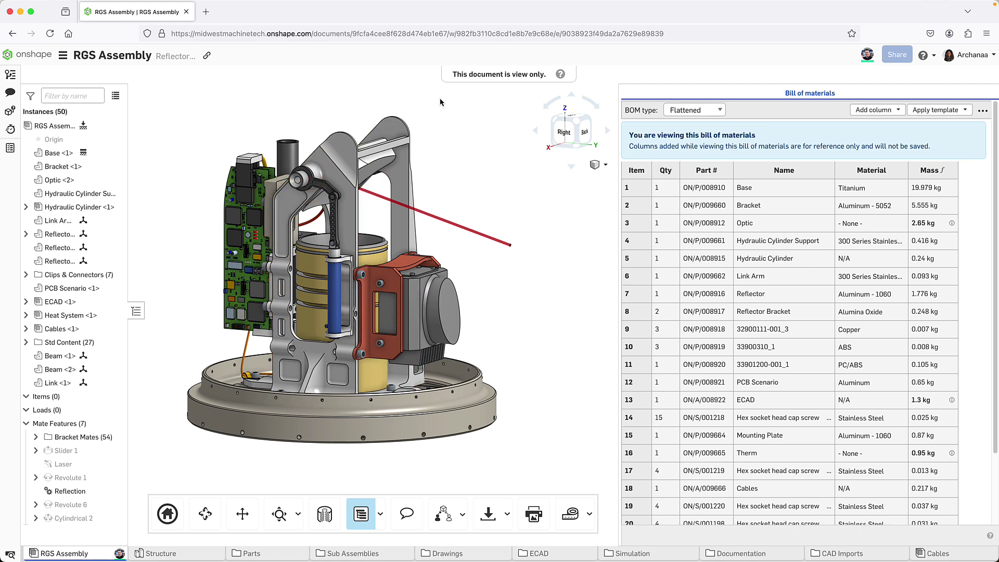
Close the BOM, swing the link arm up and export the assembly as STL.
click(361, 513)
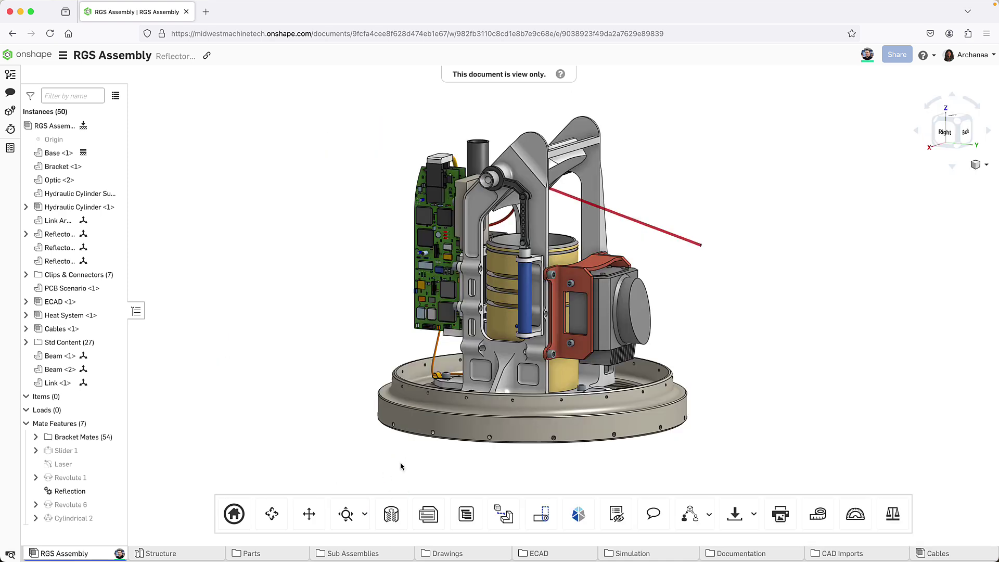
drag(524, 242, 527, 211)
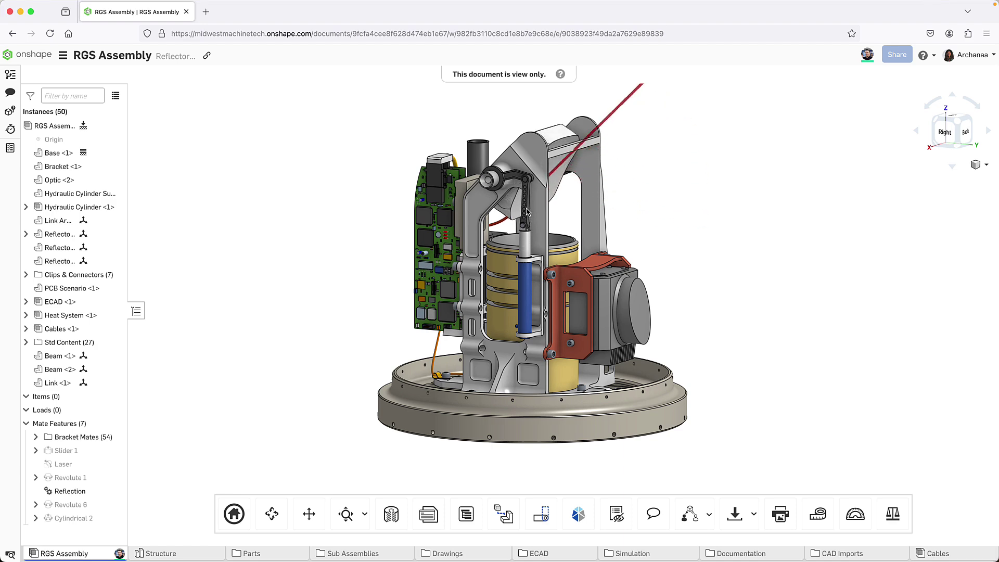
click(733, 515)
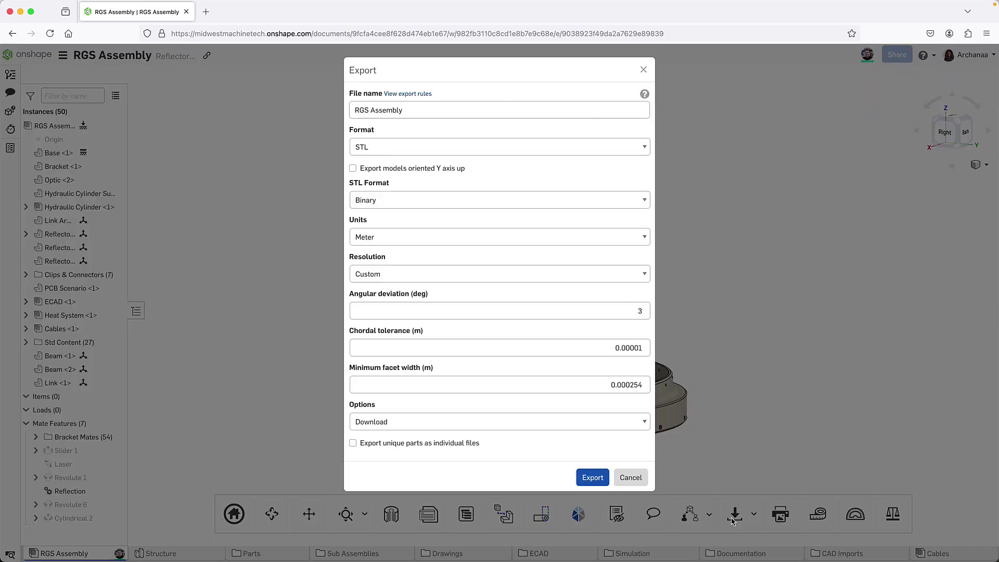
click(597, 146)
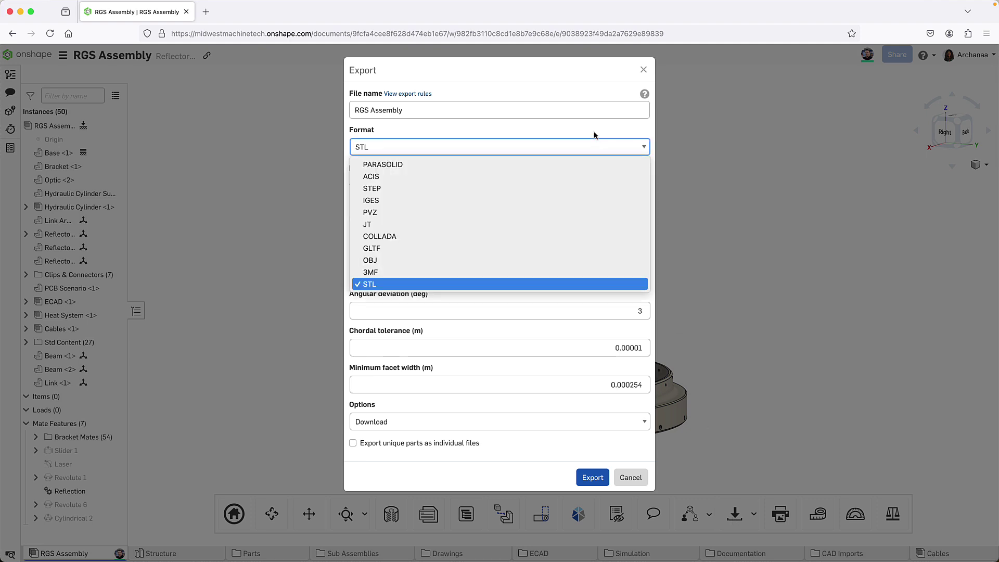
click(596, 140)
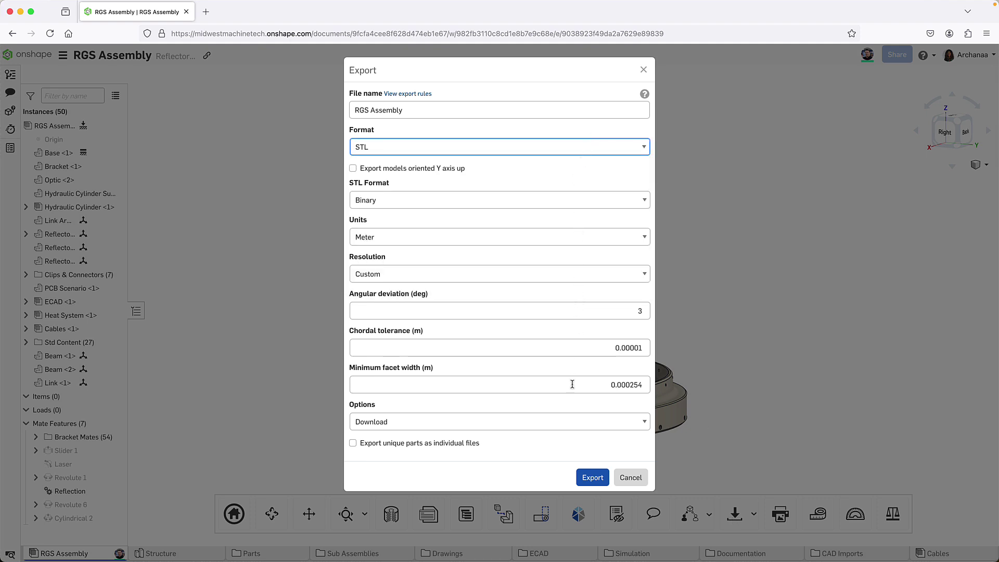
click(587, 478)
click(632, 478)
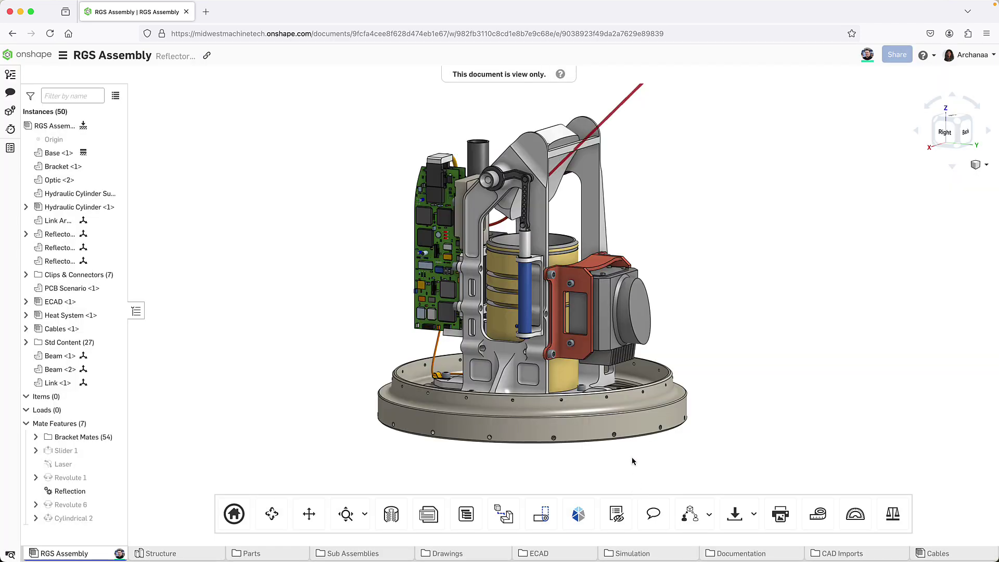
scroll(555, 122, up, 2)
scroll(555, 123, up, 5)
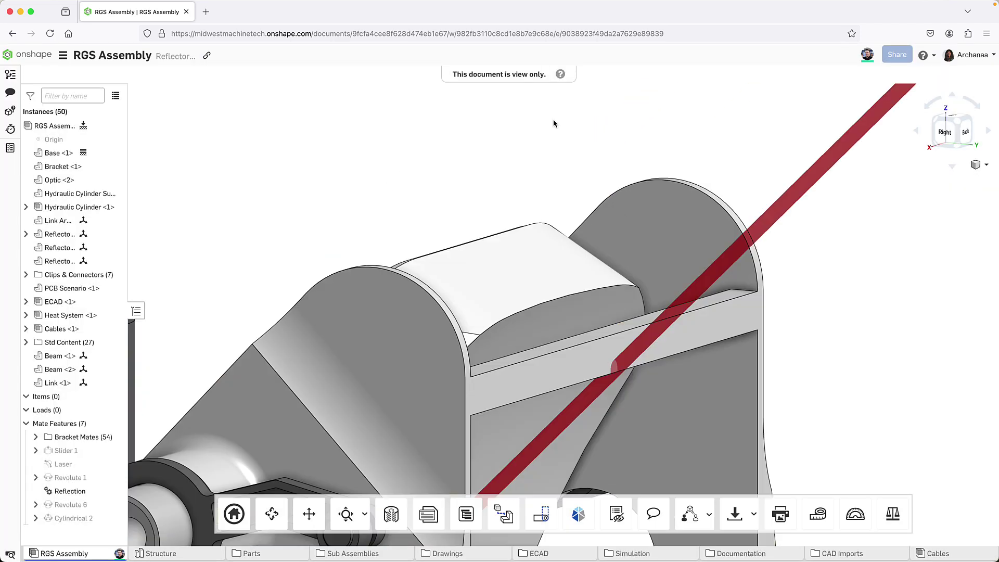
scroll(554, 123, down, 2)
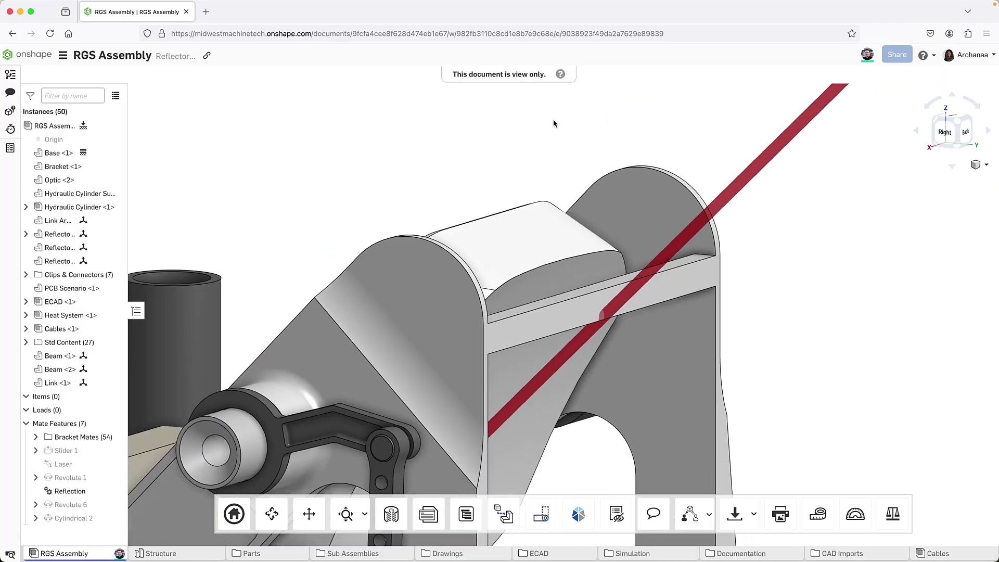
Draft a comment mentioning Neil, assign it to him and tag the Bracket's top edge.
click(653, 513)
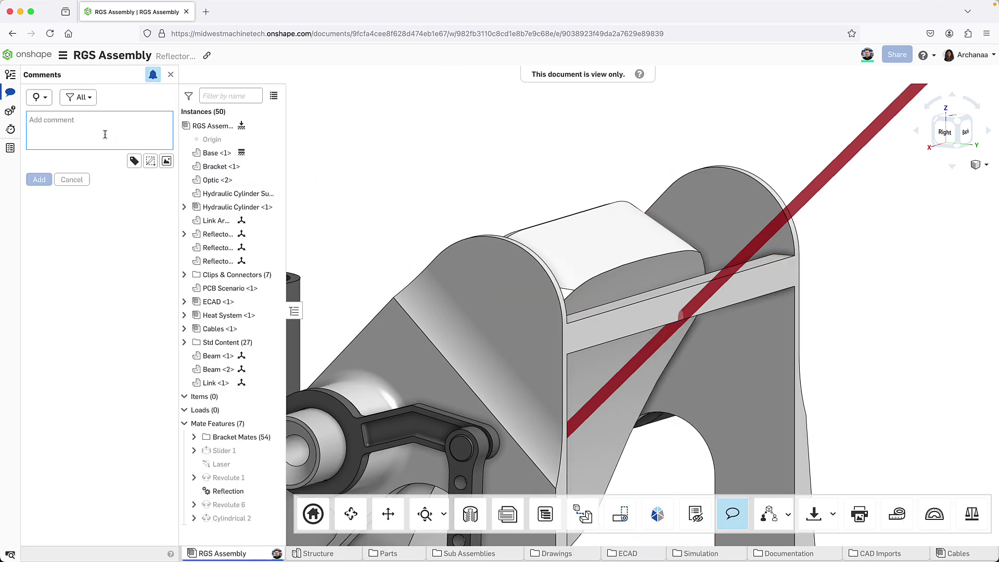
text(@Neil)
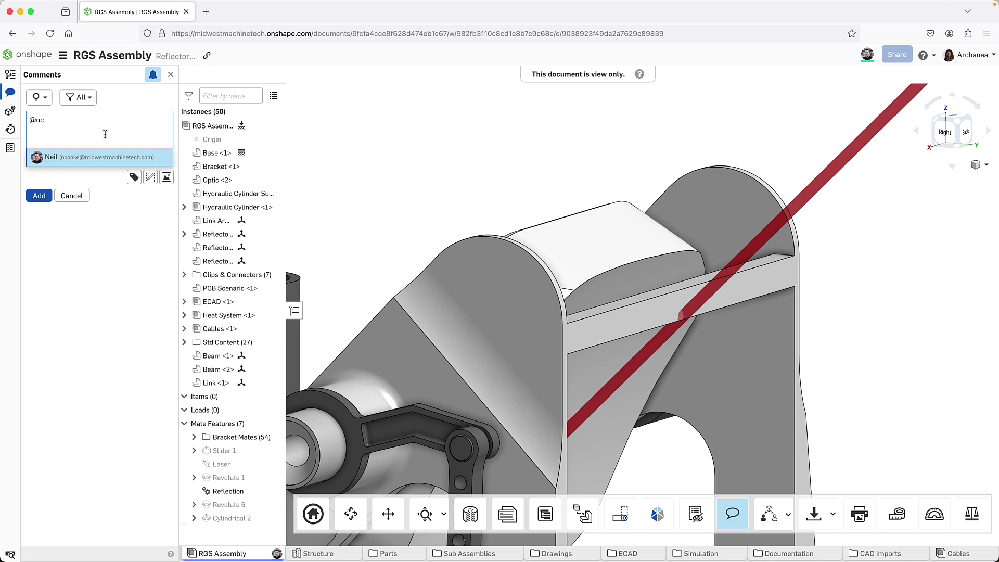
key(Return)
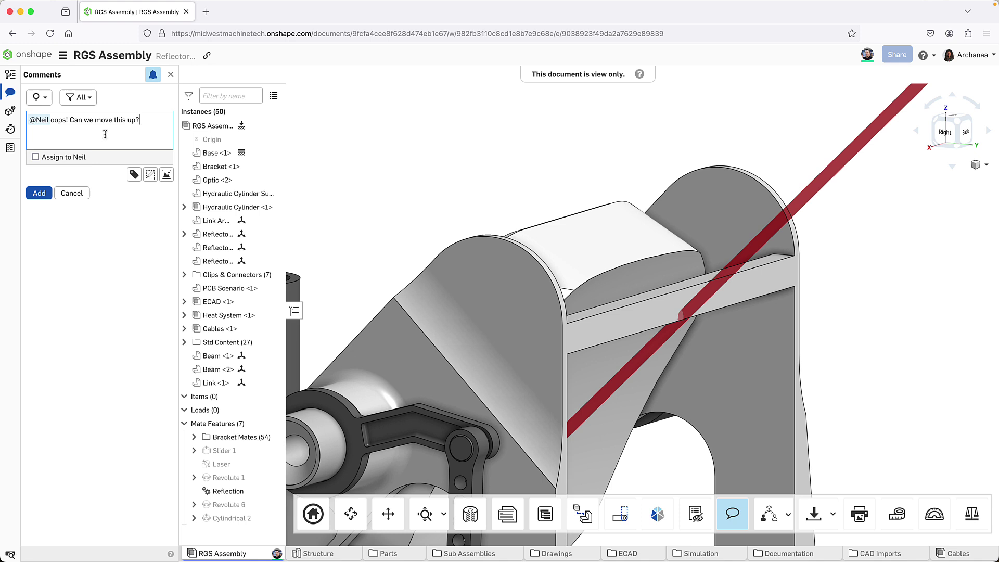
click(54, 160)
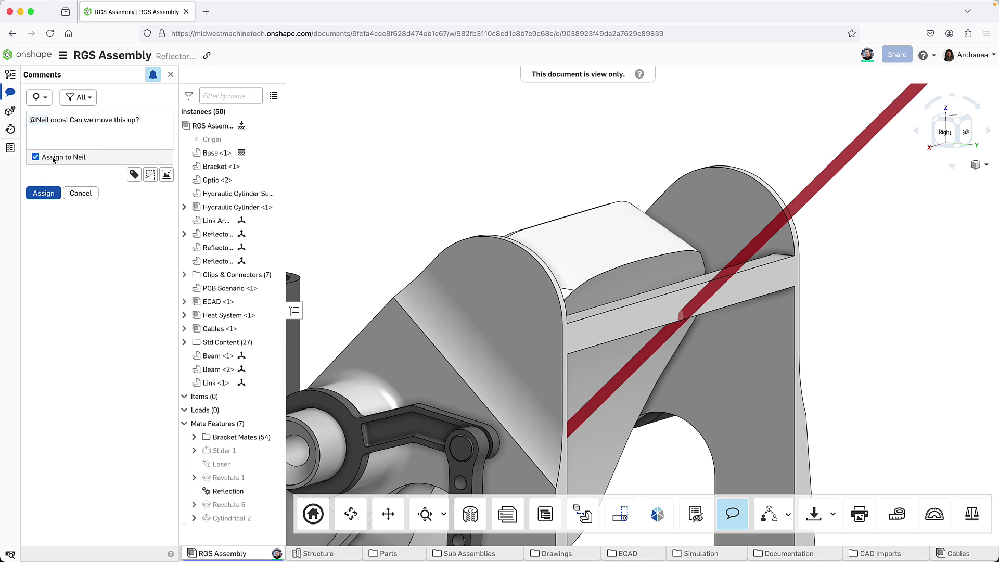
click(135, 175)
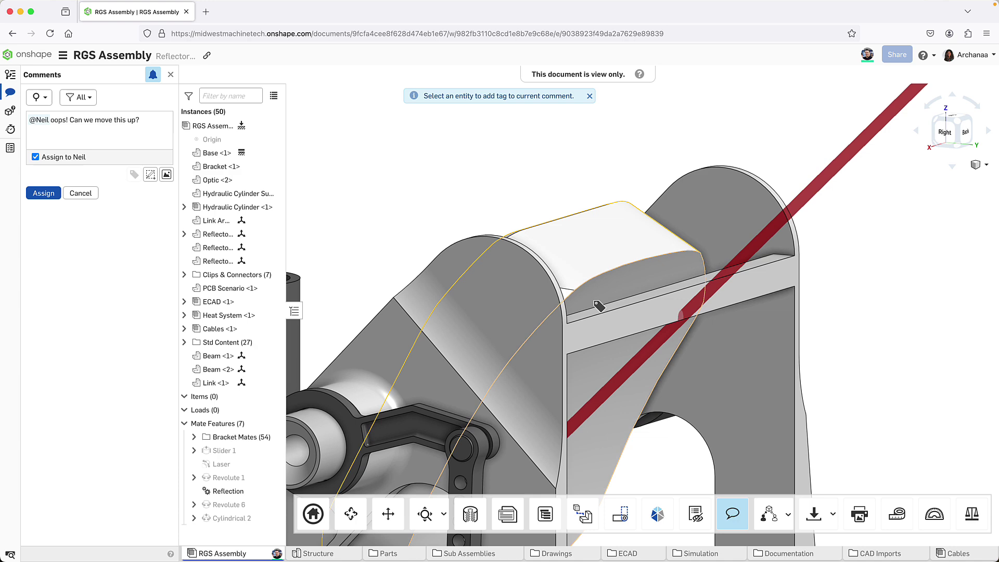
click(631, 308)
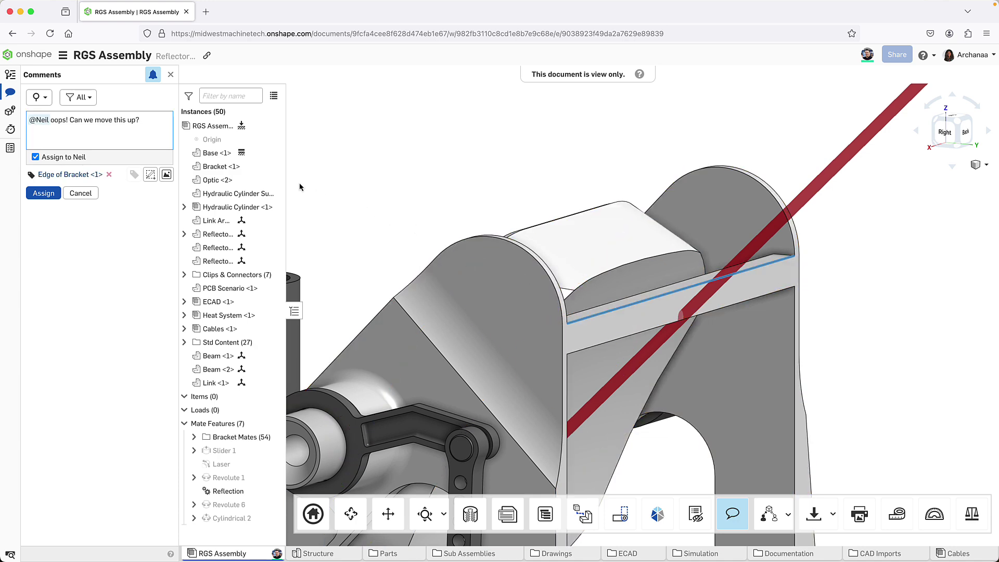
Draw two upward red arrows over the bracket and attach the markup to the comment.
click(151, 174)
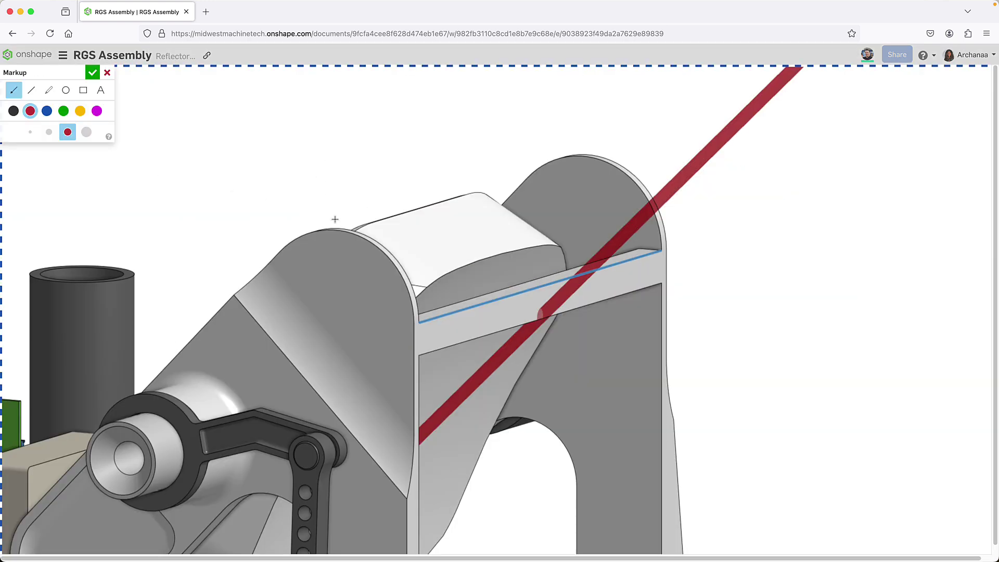
drag(467, 283, 470, 172)
drag(552, 261, 553, 145)
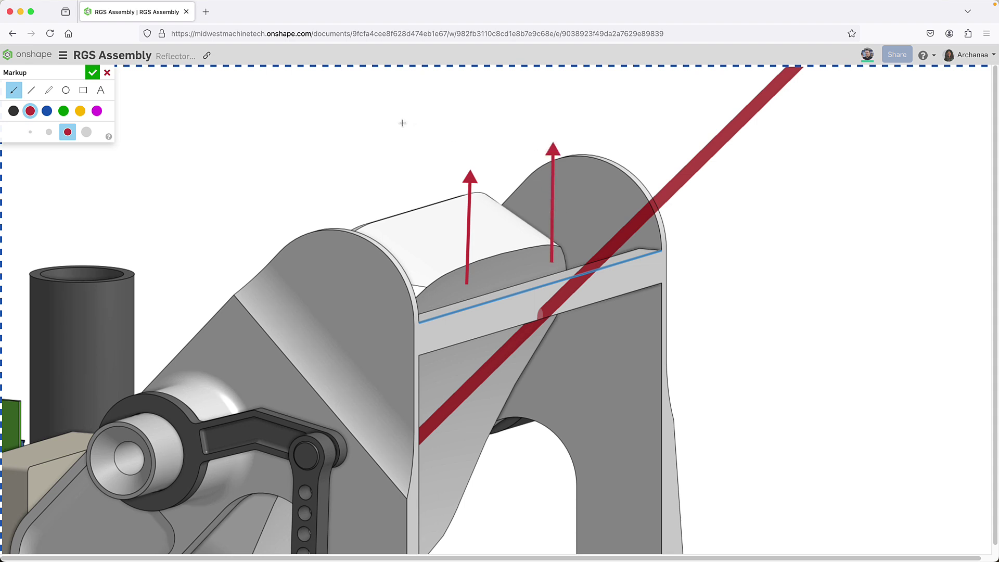
click(92, 72)
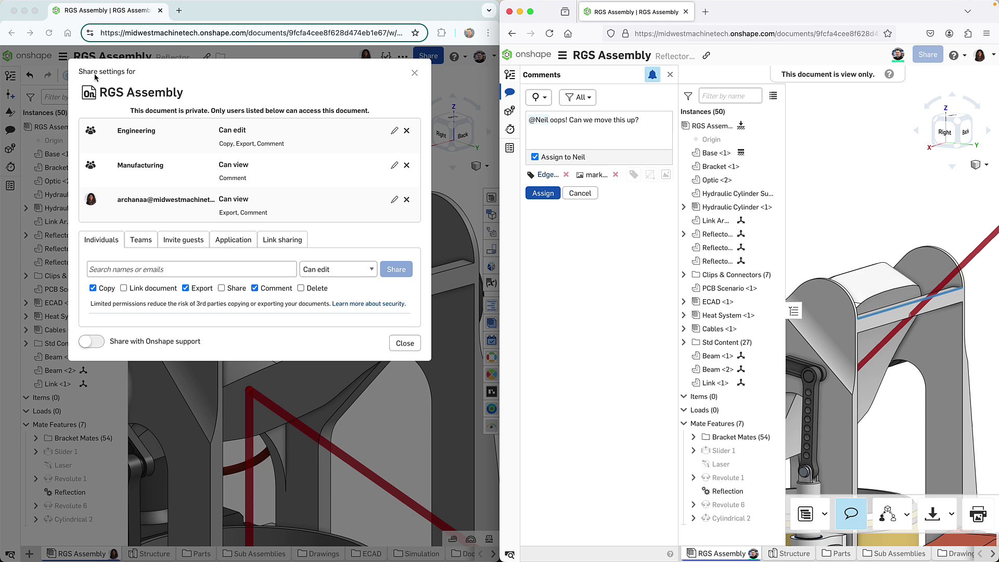
Post the Neil-assigned comment, open its Edge of Bracket view, and close both comments panels.
click(402, 343)
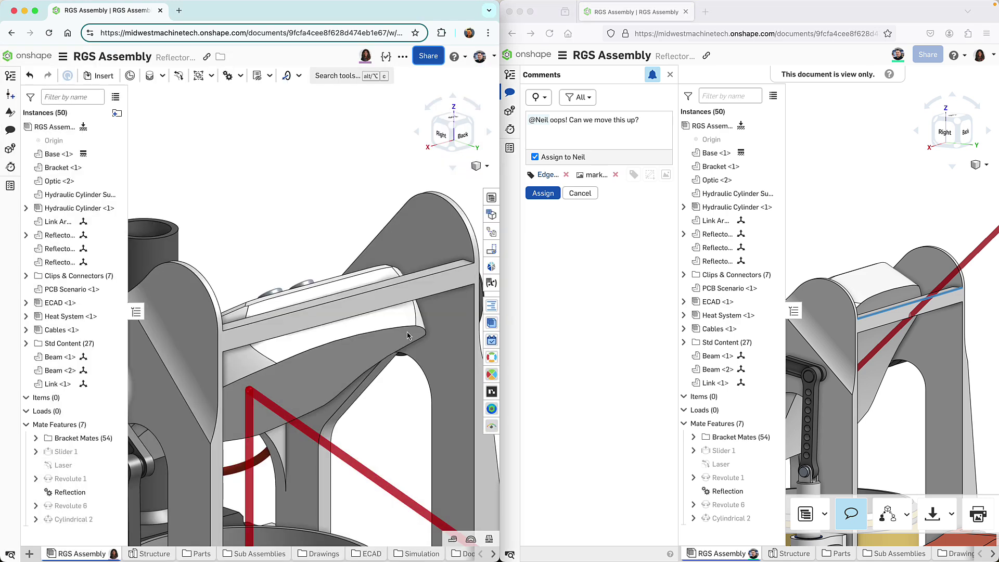
click(549, 195)
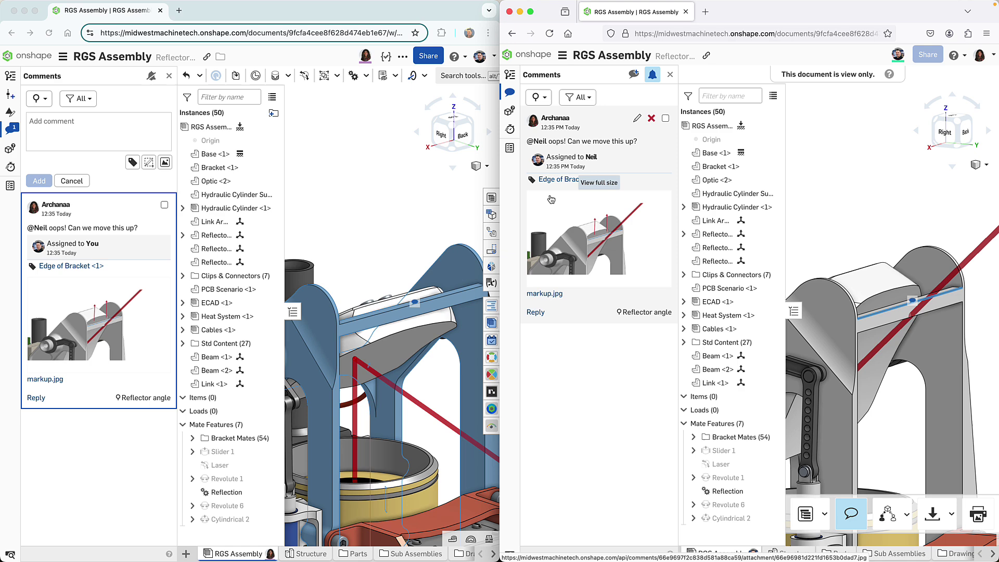
click(386, 209)
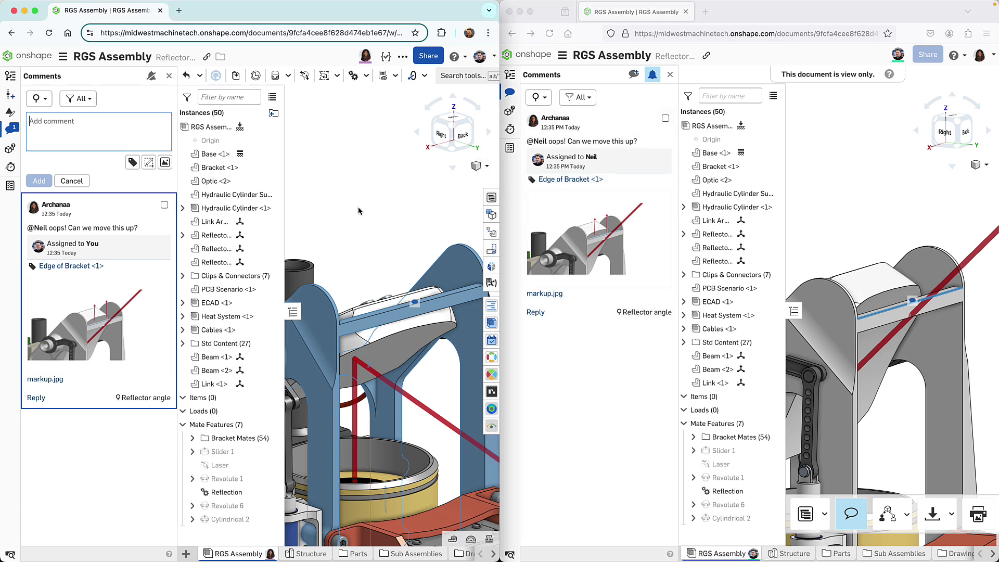
click(64, 268)
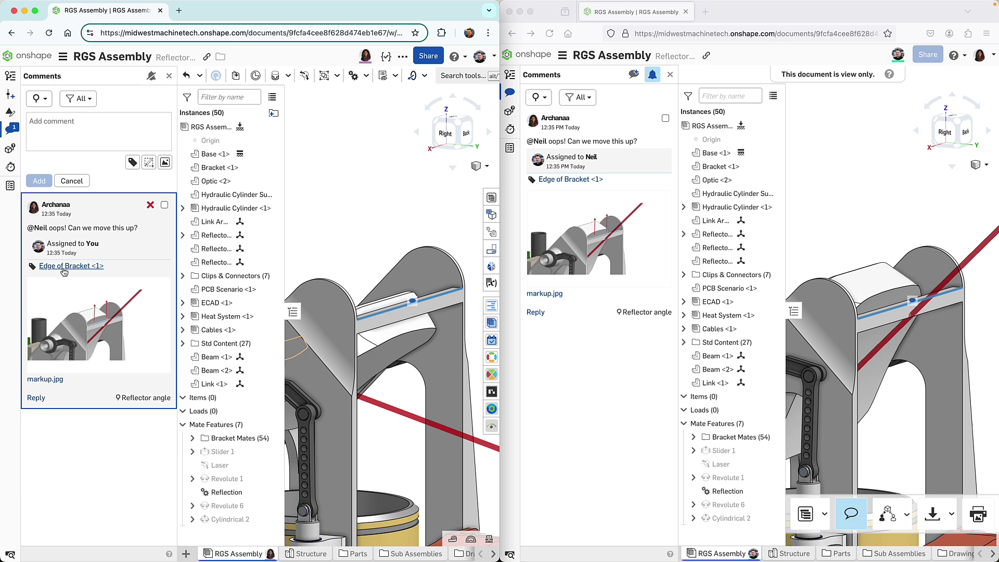
click(169, 75)
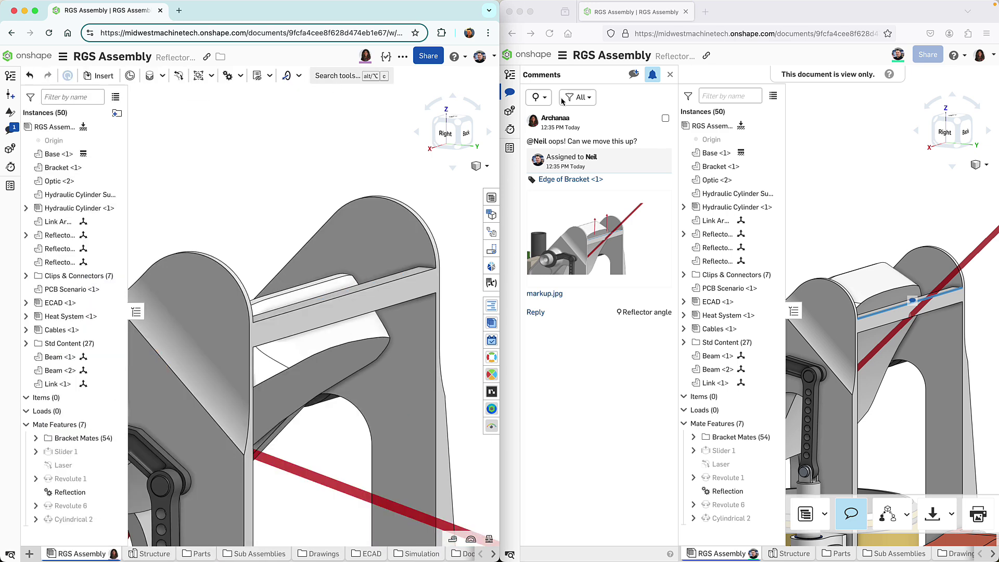
click(671, 74)
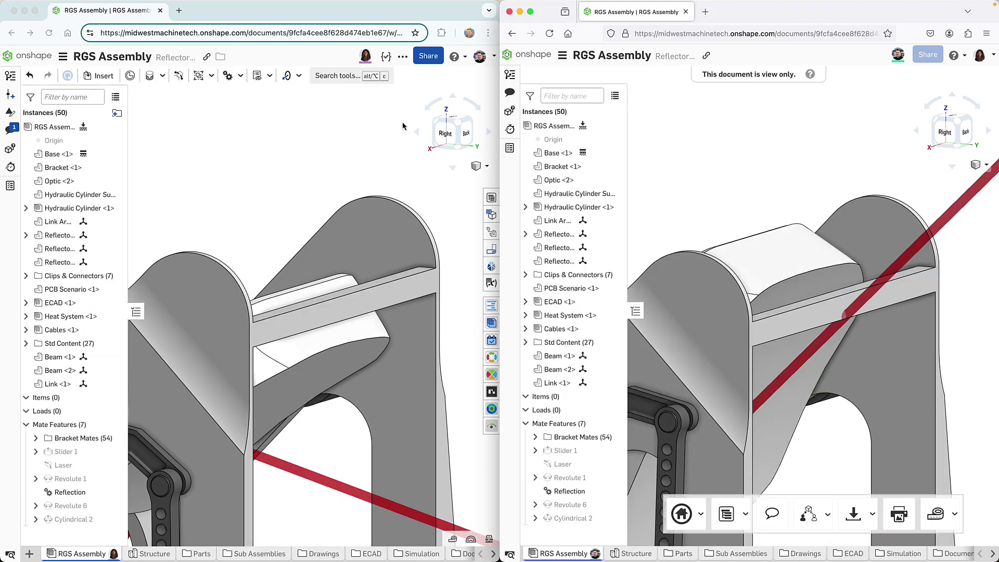
Follow the collaborator orbiting to and selecting the bracket's top edge, then stop following.
click(365, 58)
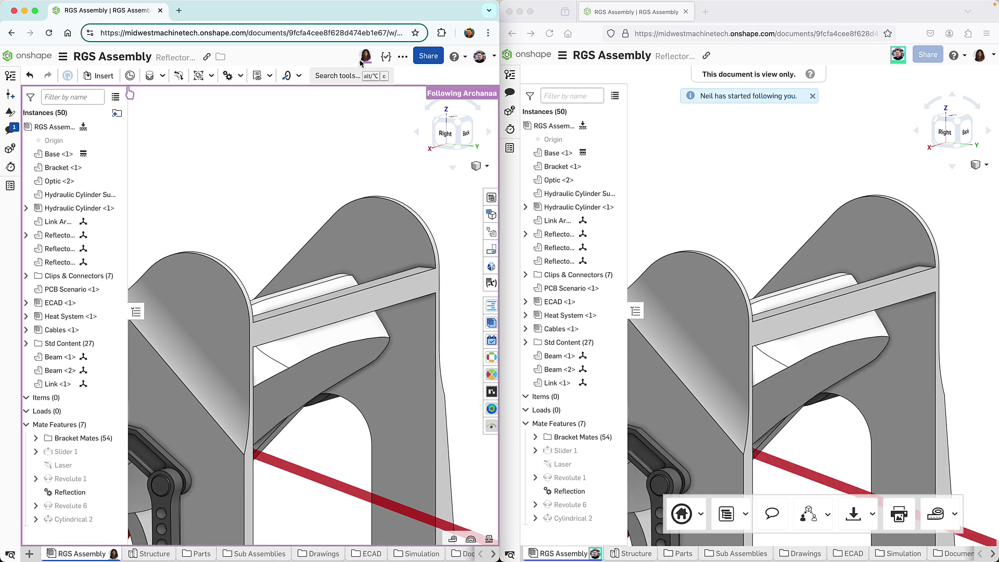
mouse_move(743, 220)
right_down()
mouse_move(742, 209)
mouse_move(695, 216)
right_up()
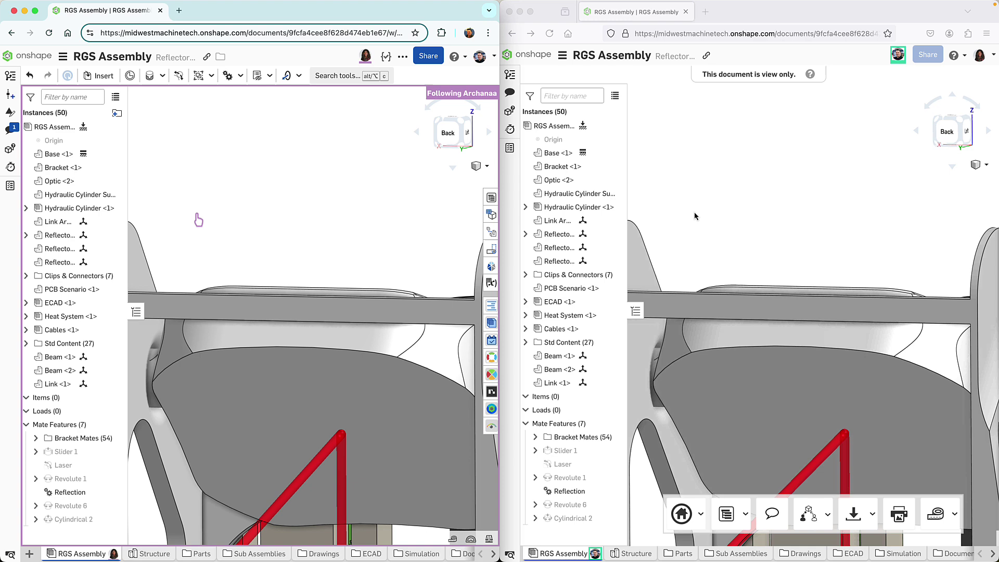
right_drag(695, 217, 732, 216)
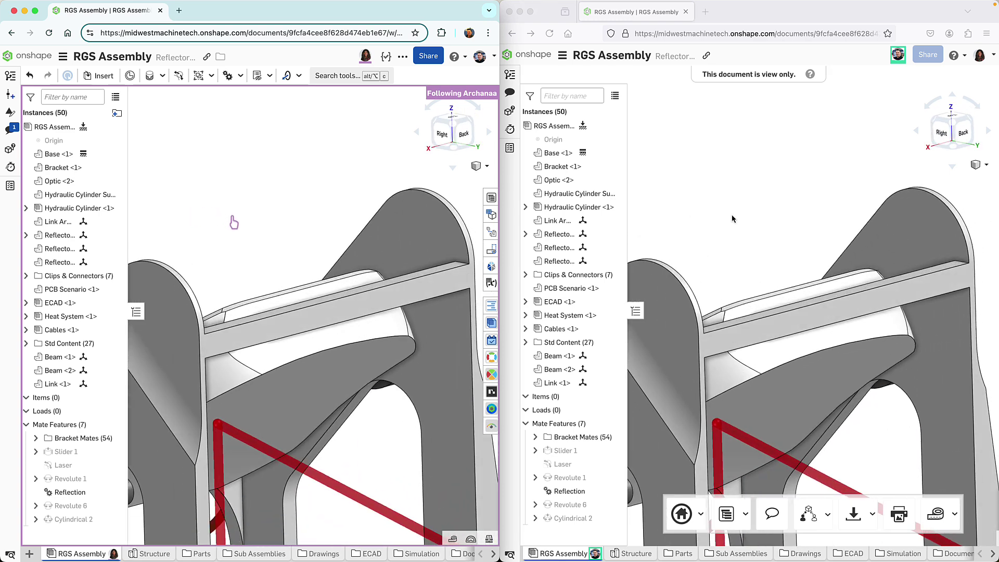
click(809, 311)
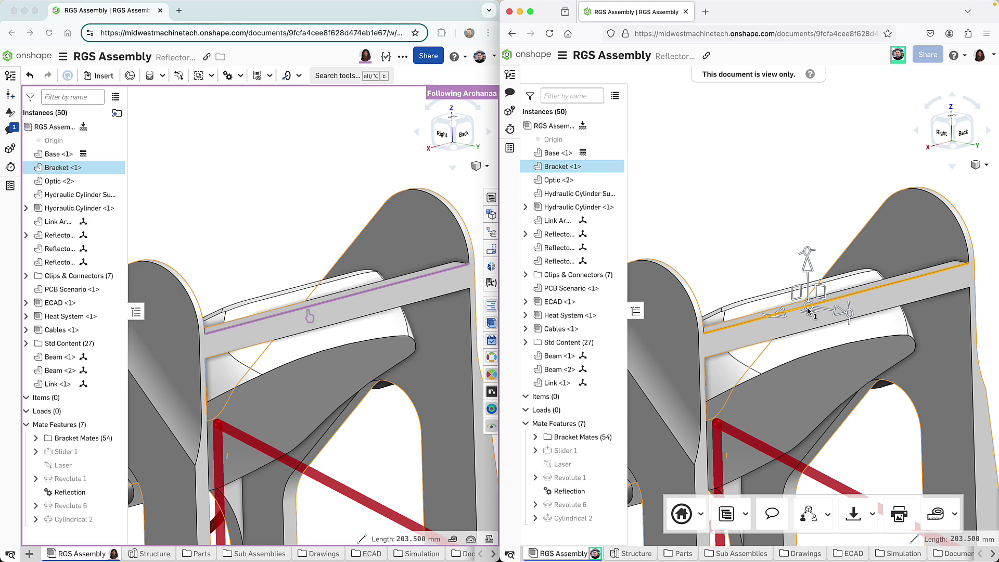
click(383, 123)
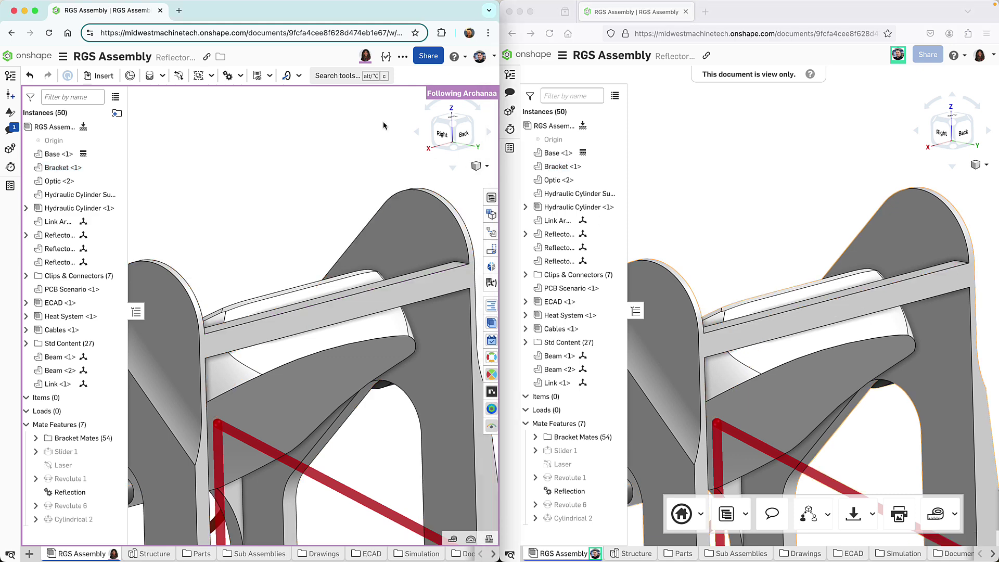
Change the collaborator's RGS Assembly sharing permission from Can view to Can edit.
click(428, 56)
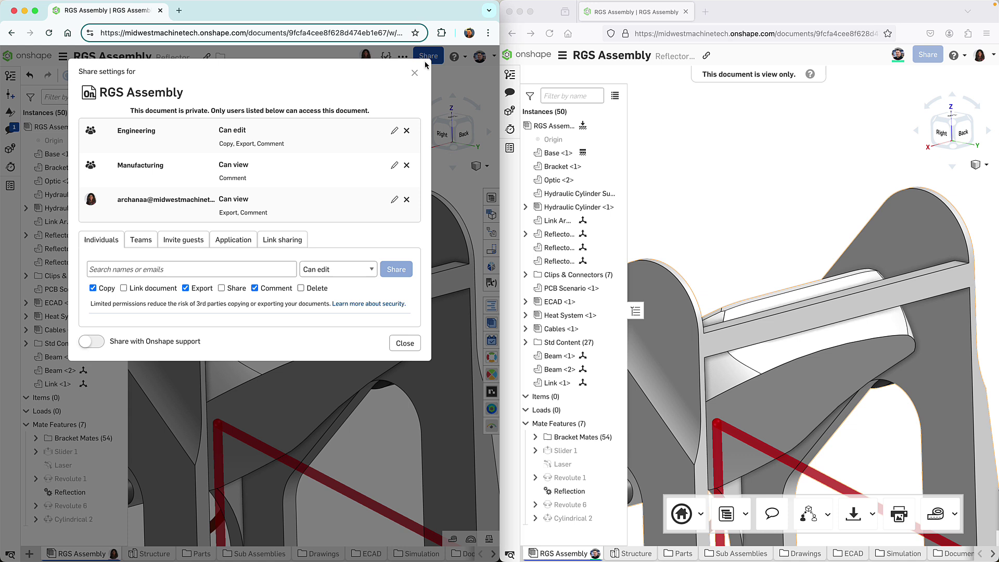
click(395, 200)
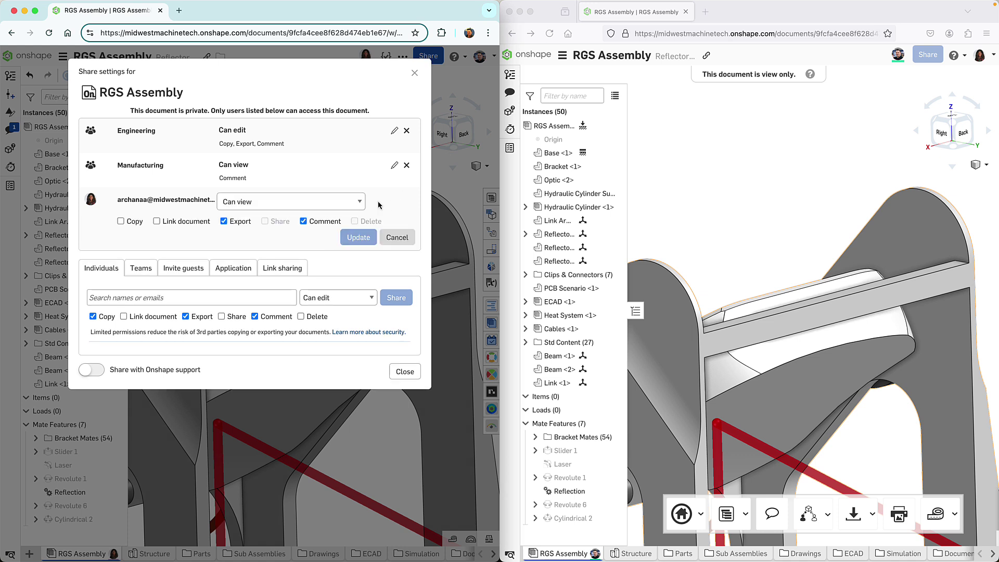
click(341, 203)
click(340, 190)
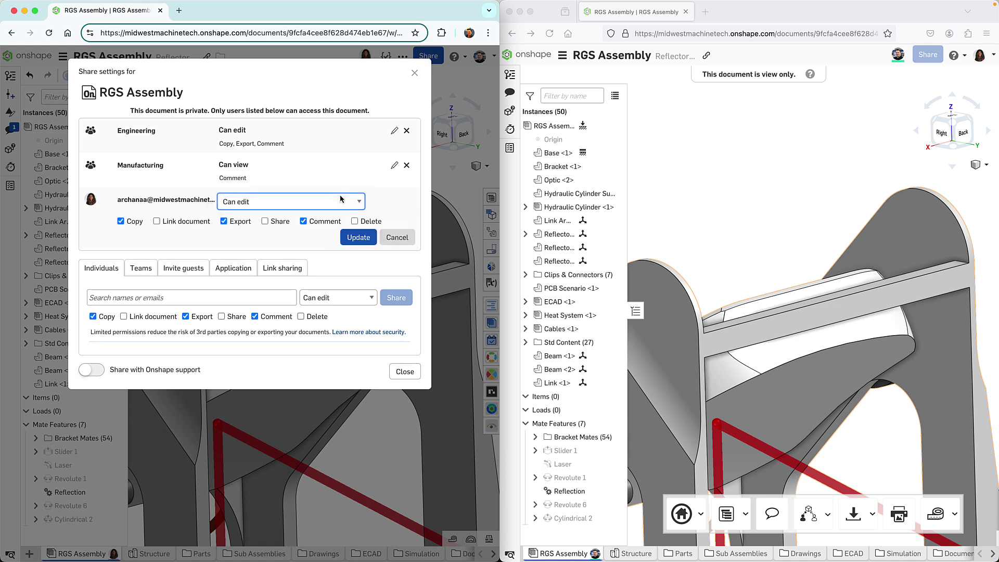
click(358, 239)
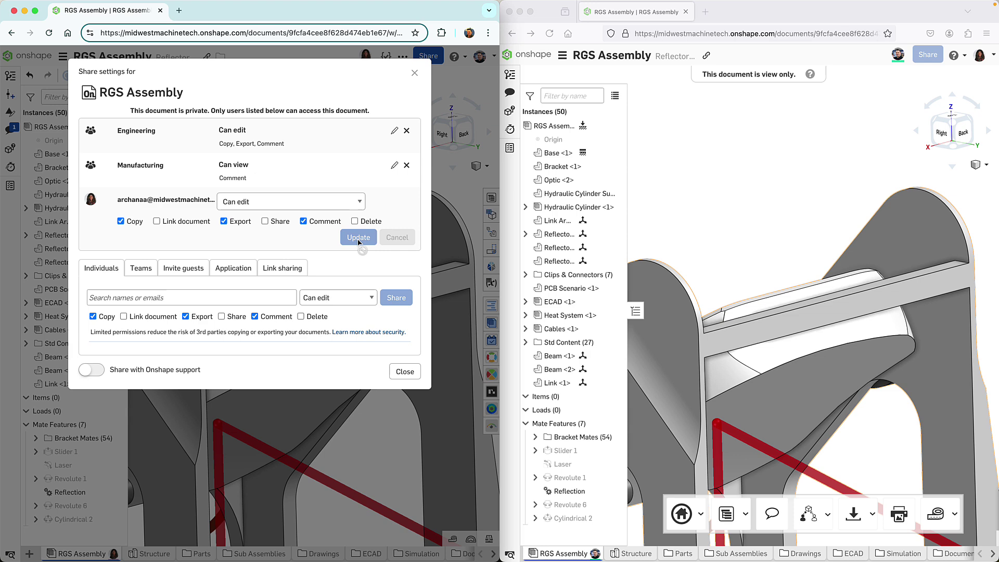
click(404, 345)
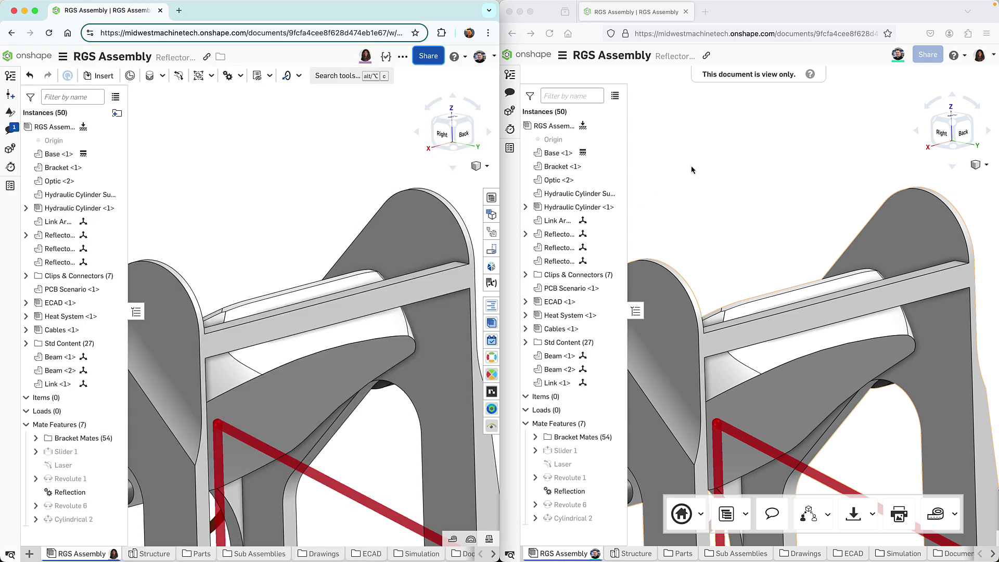
Reload the collaborator's window so editing tools appear, then select the Bracket instance.
click(692, 169)
key(super+r)
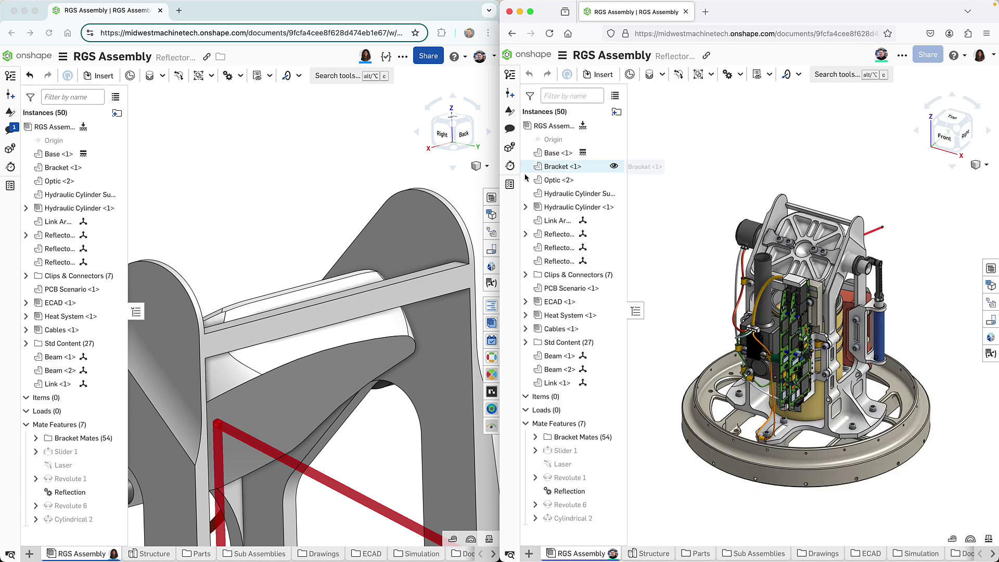
click(237, 163)
Open the Bracket's Structure Part Studio in both Onshape windows.
double_click(52, 168)
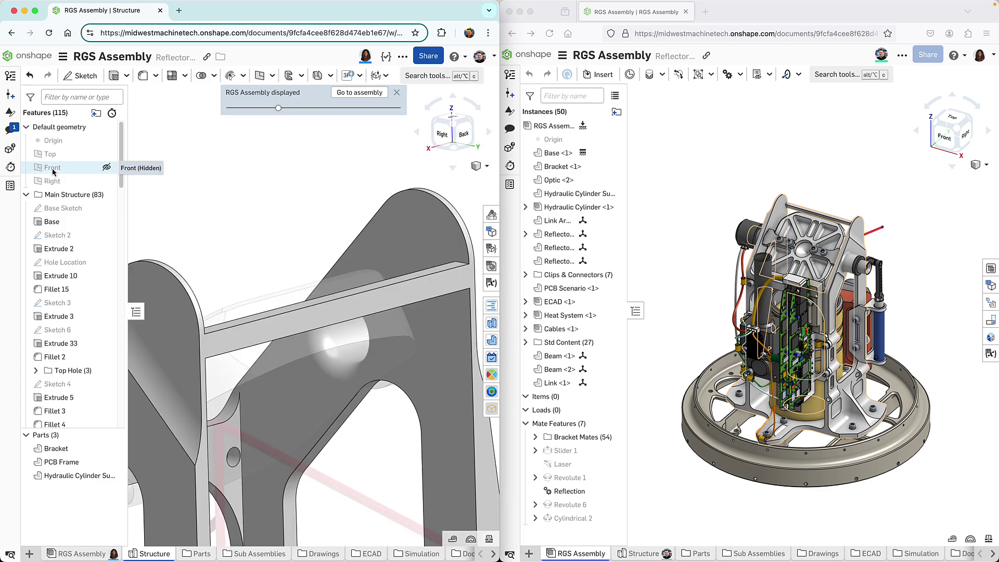
click(554, 171)
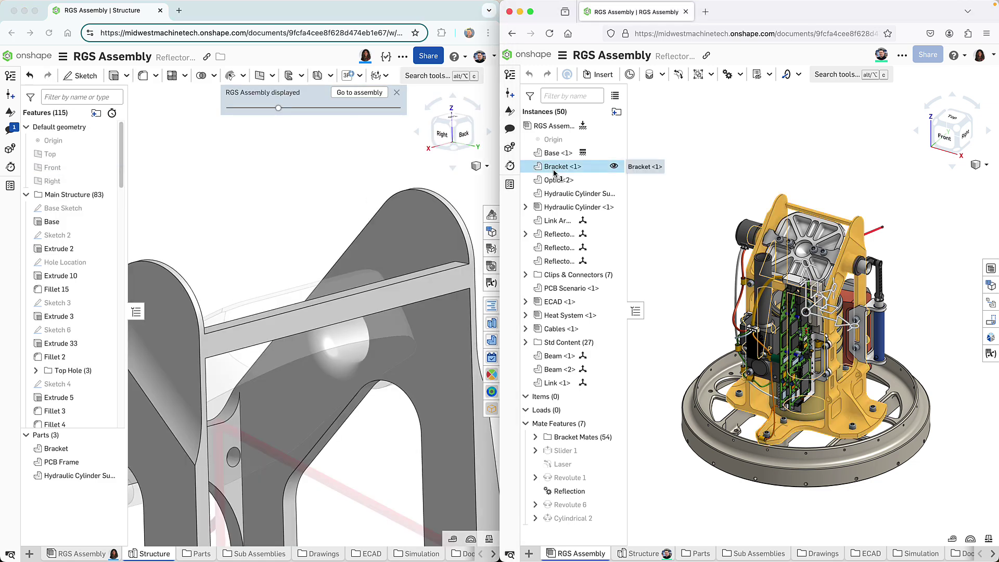
double_click(554, 168)
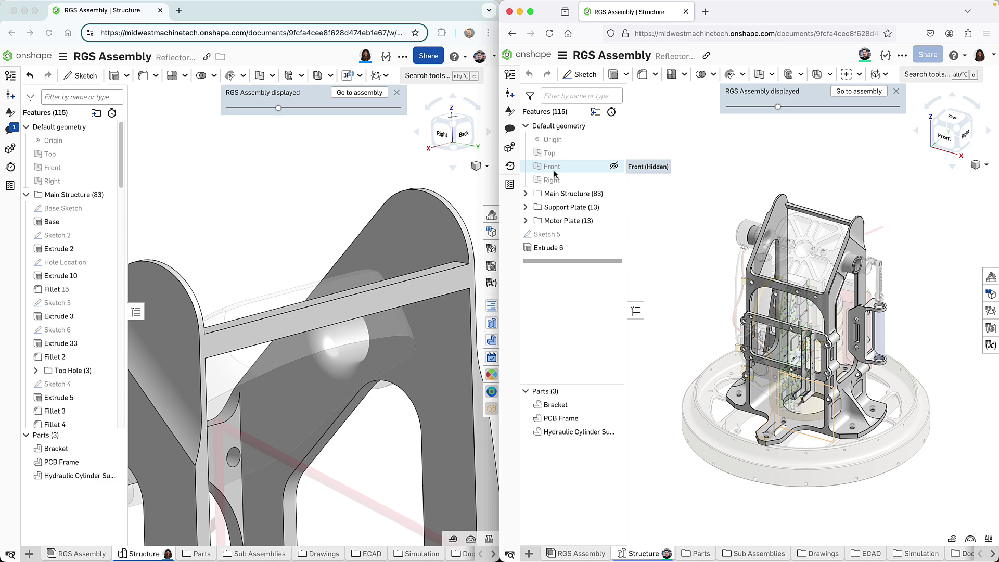
Start a 3 mm Fillet 8 on five crossbar edges of Extrude 6.
click(642, 75)
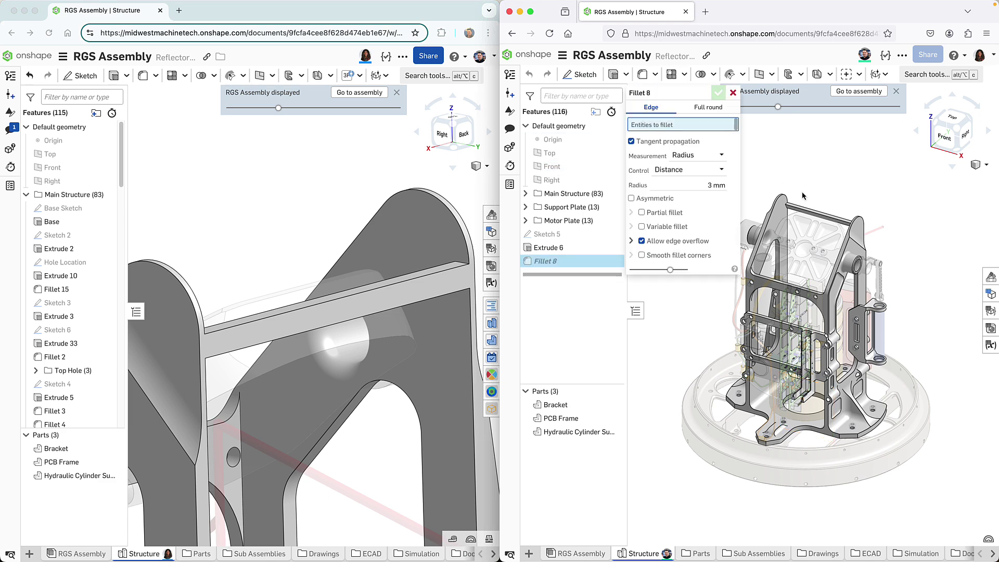
scroll(786, 205, up, 5)
scroll(786, 212, up, 5)
scroll(788, 258, up, 3)
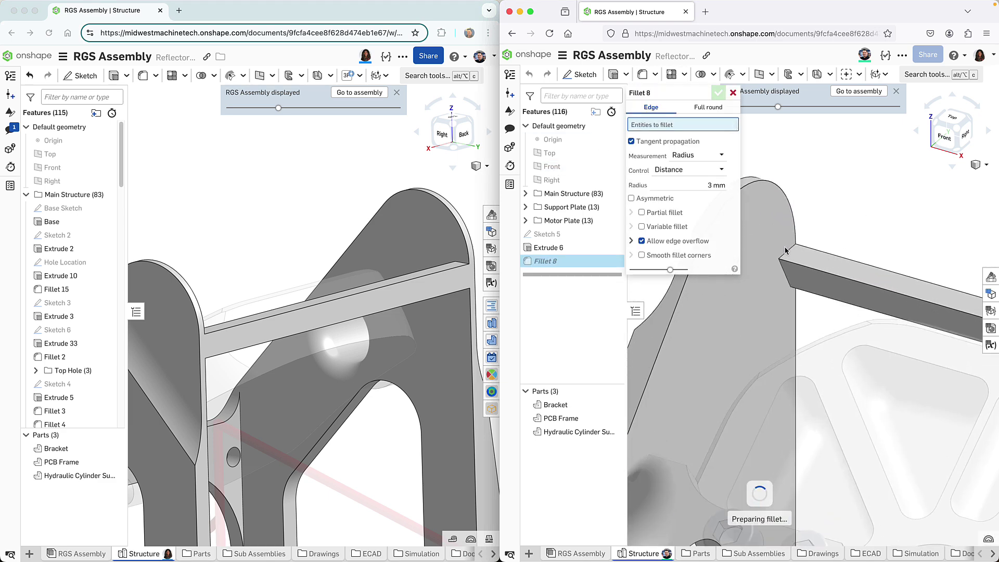
click(790, 268)
click(793, 257)
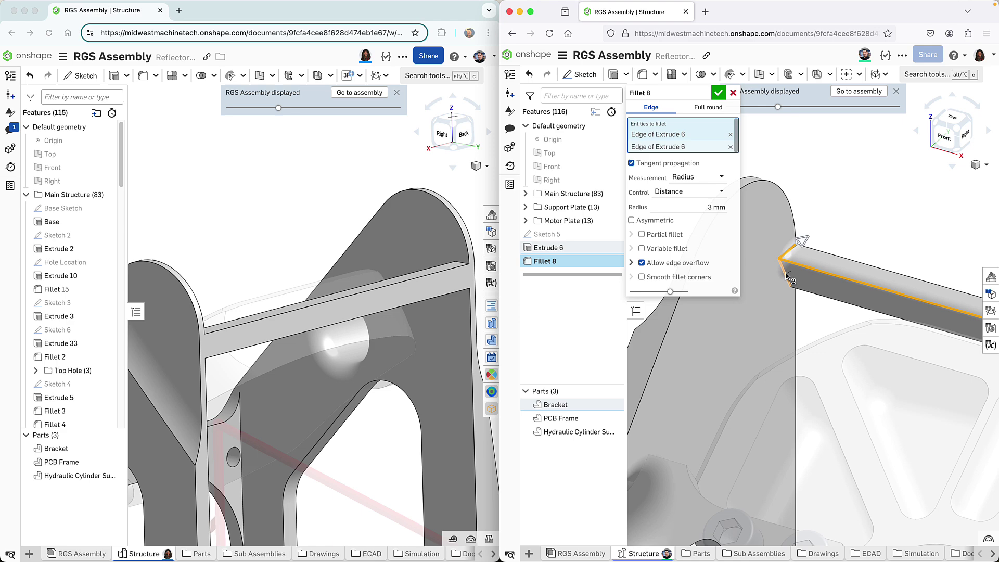
click(787, 279)
right_drag(786, 281, 786, 418)
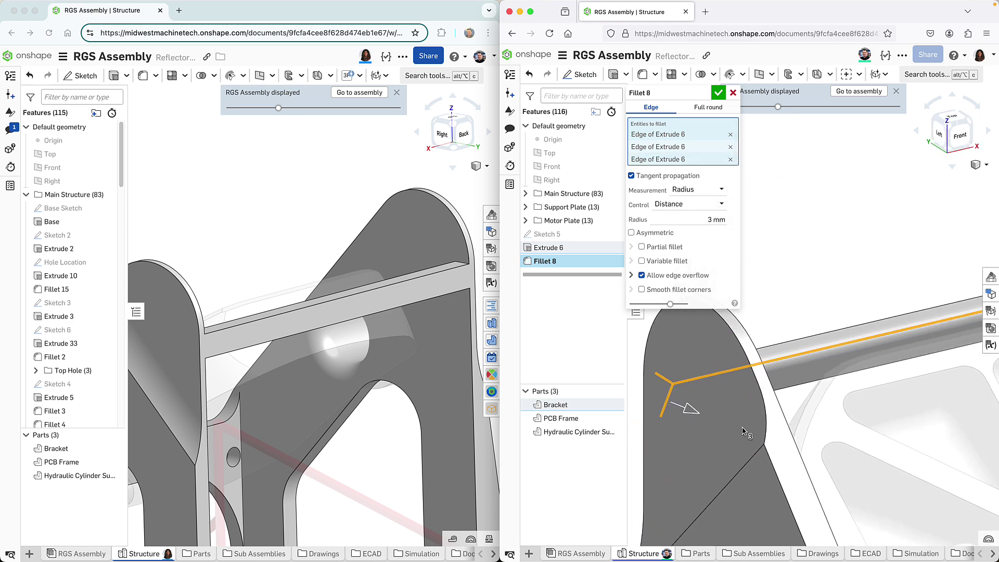
middle_drag(785, 418, 688, 376)
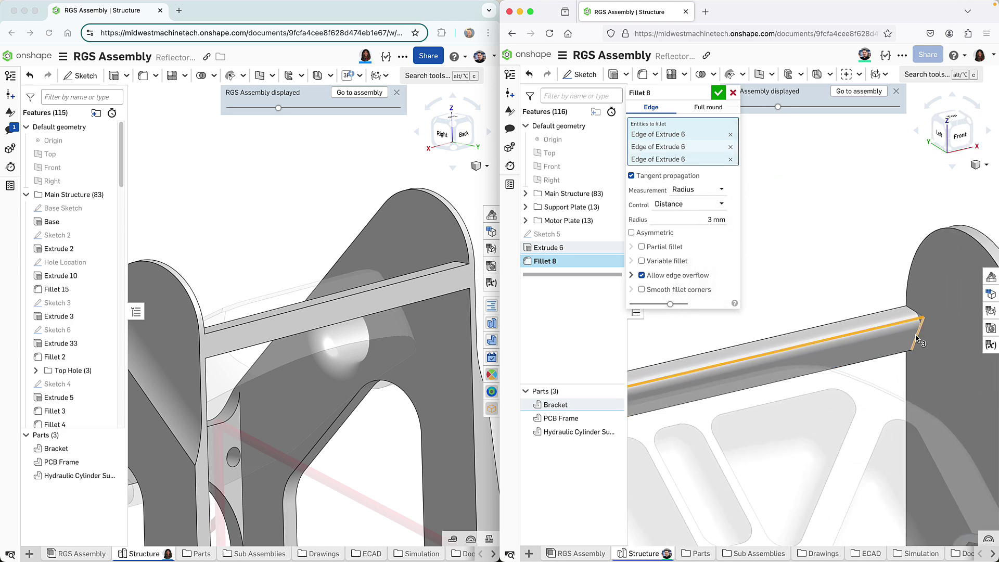
click(914, 316)
middle_drag(859, 305, 847, 343)
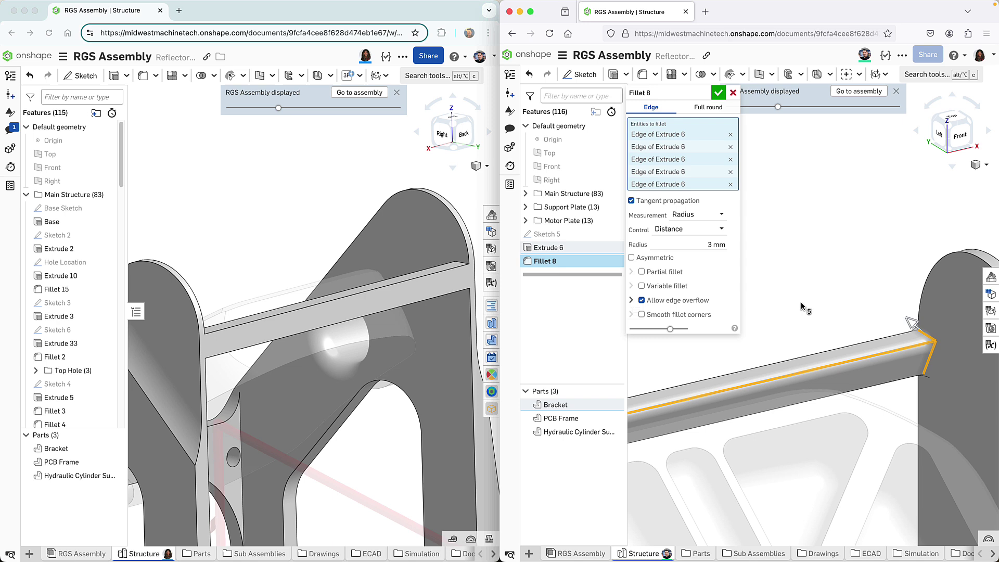
middle_drag(774, 323, 747, 338)
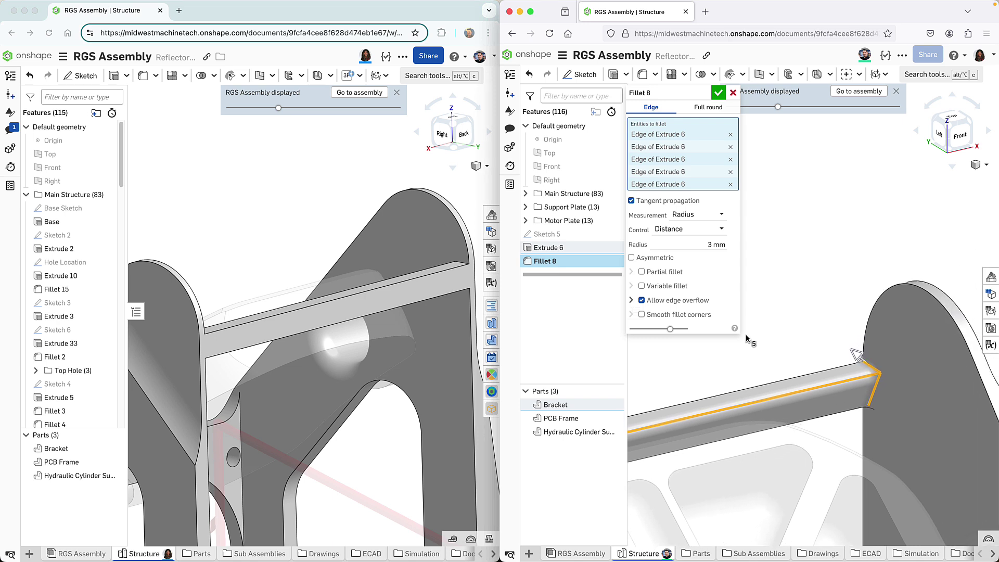
scroll(49, 316, down, 2)
scroll(48, 316, down, 5)
scroll(49, 316, down, 5)
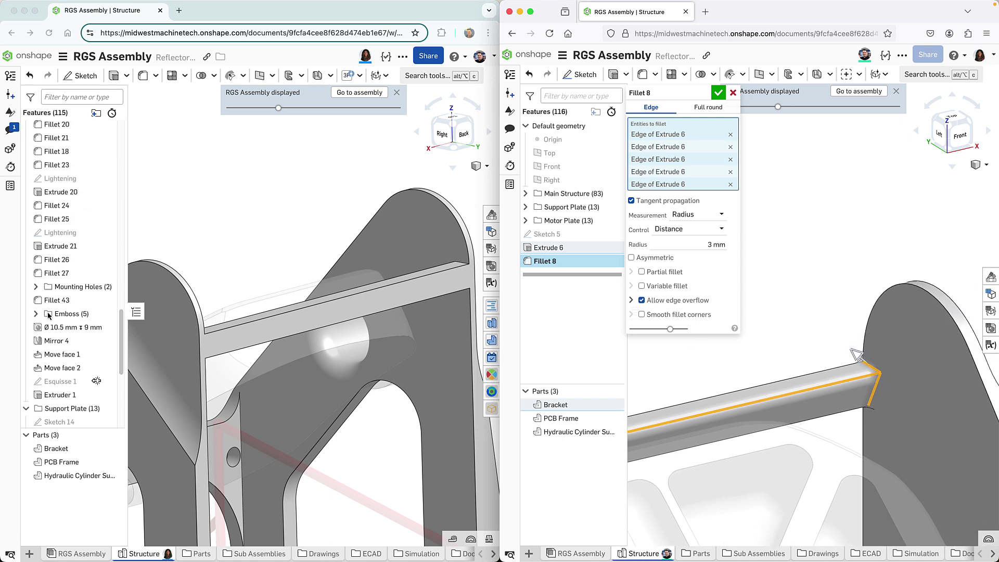
scroll(48, 316, down, 5)
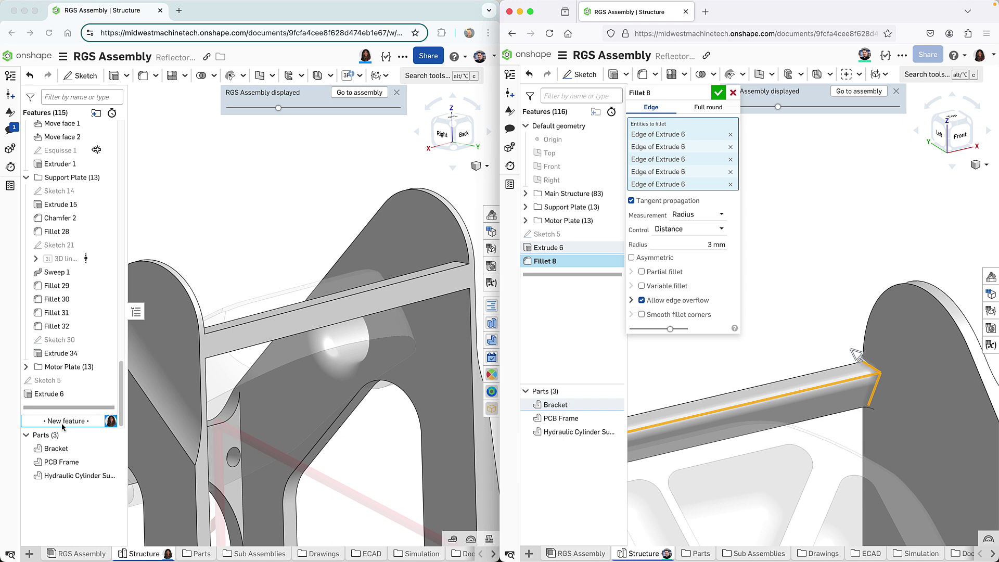
In Sketch 5, delete the corner constraint and snap the profile onto the bracket edge.
click(73, 386)
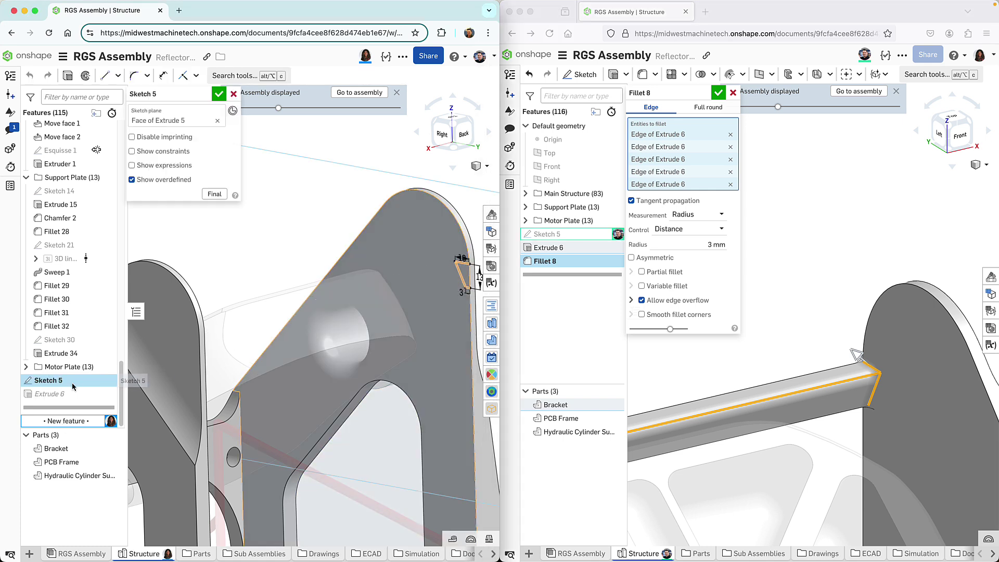
scroll(358, 304, up, 5)
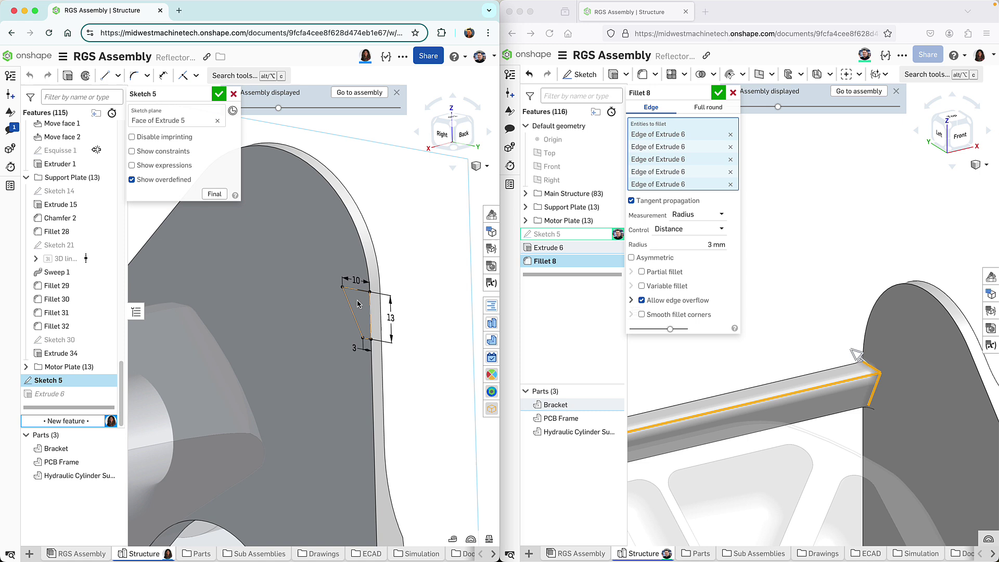
scroll(358, 304, up, 2)
scroll(361, 304, up, 2)
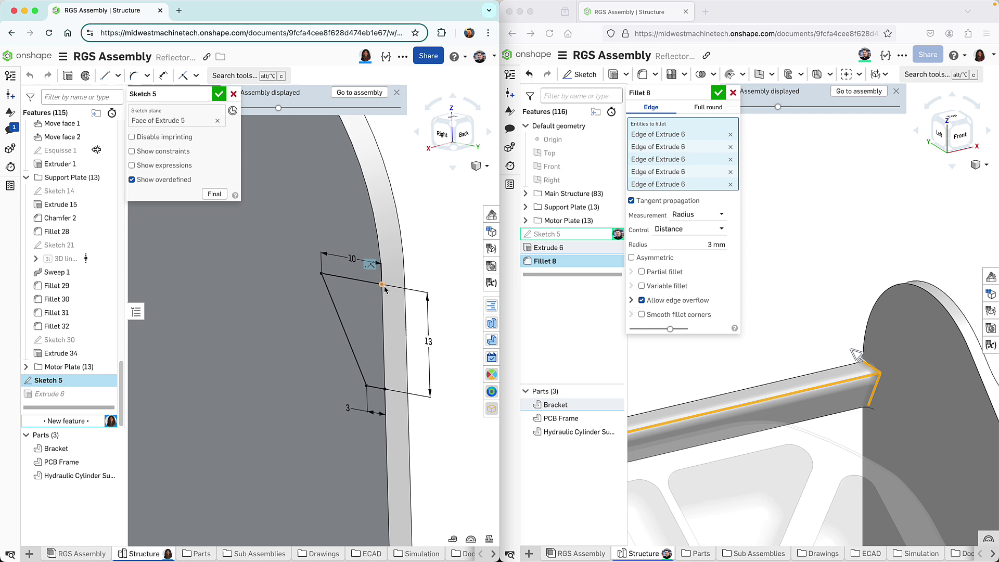
mouse_move(371, 265)
click(372, 265)
key(Delete)
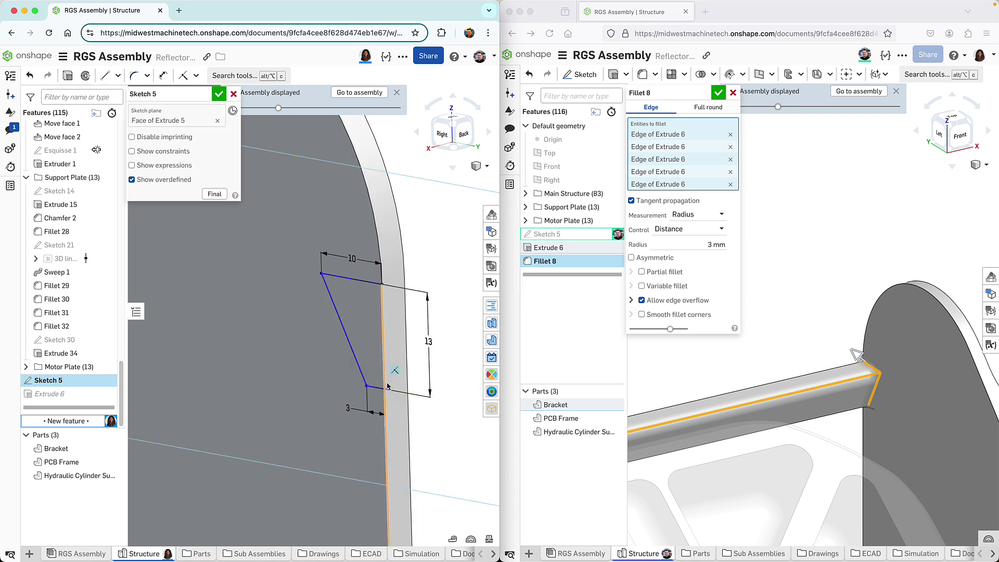
drag(387, 386, 384, 186)
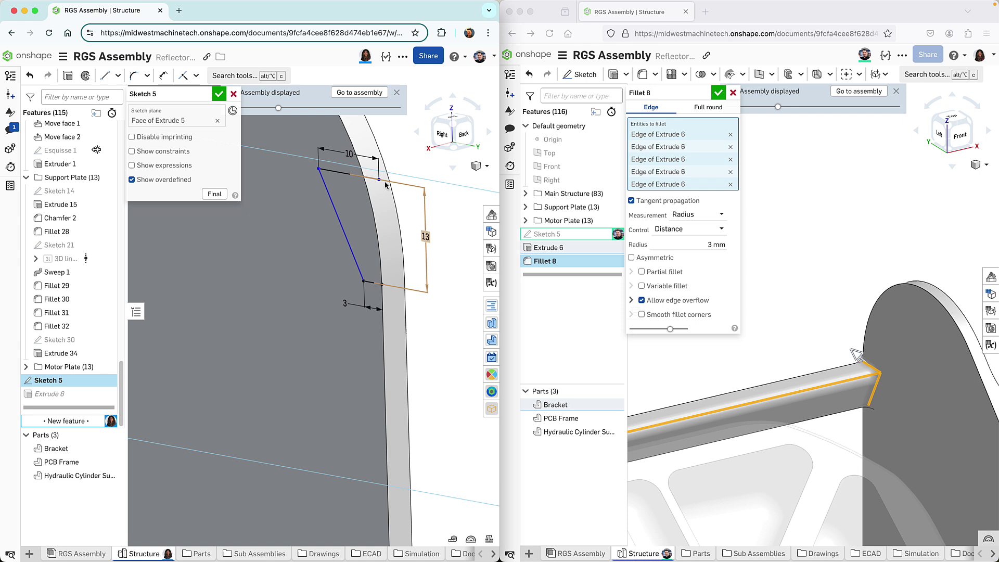
drag(385, 186, 364, 177)
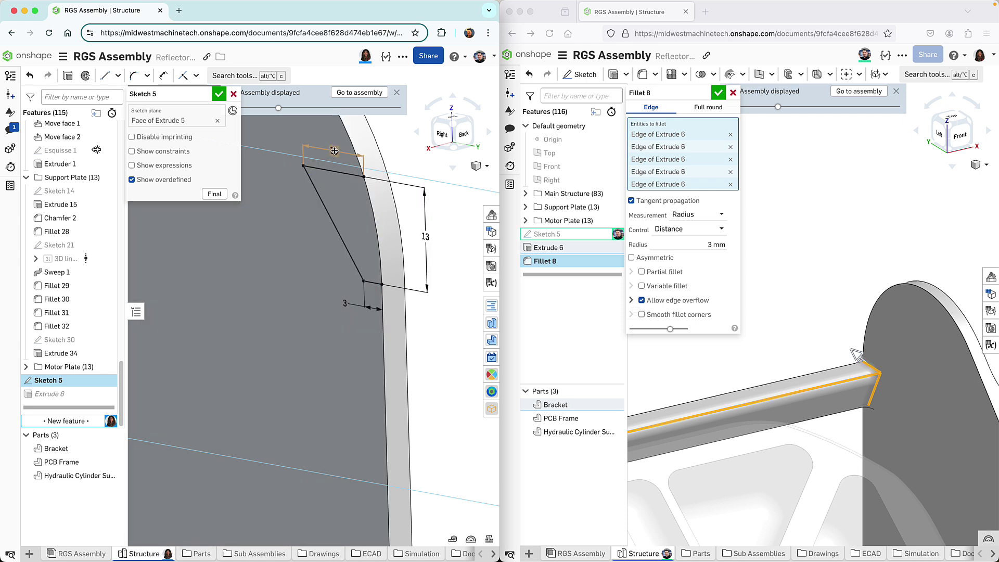
Change the top dimension from 10 to 8 and accept Sketch 5.
double_click(335, 151)
text(8)
key(Return)
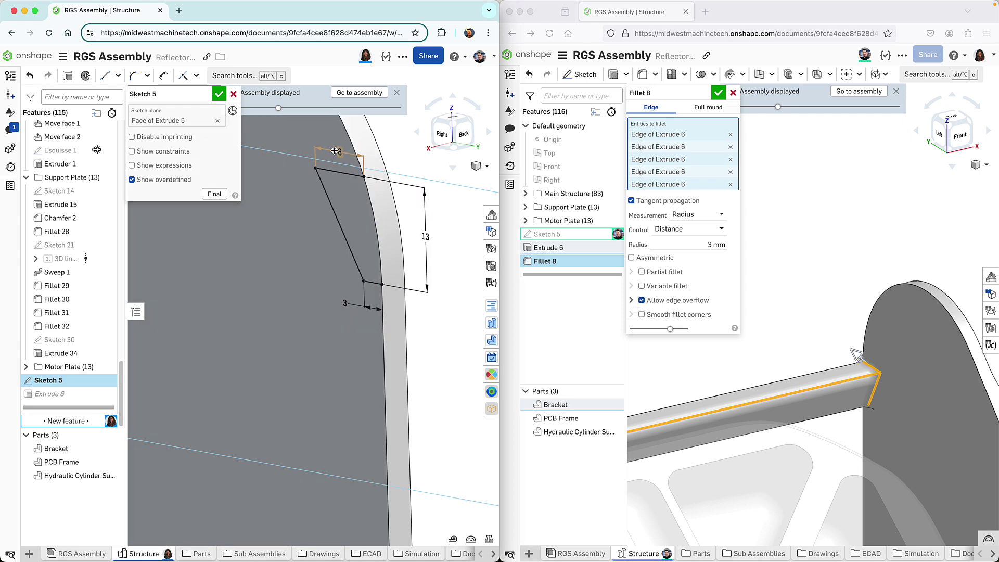
click(218, 96)
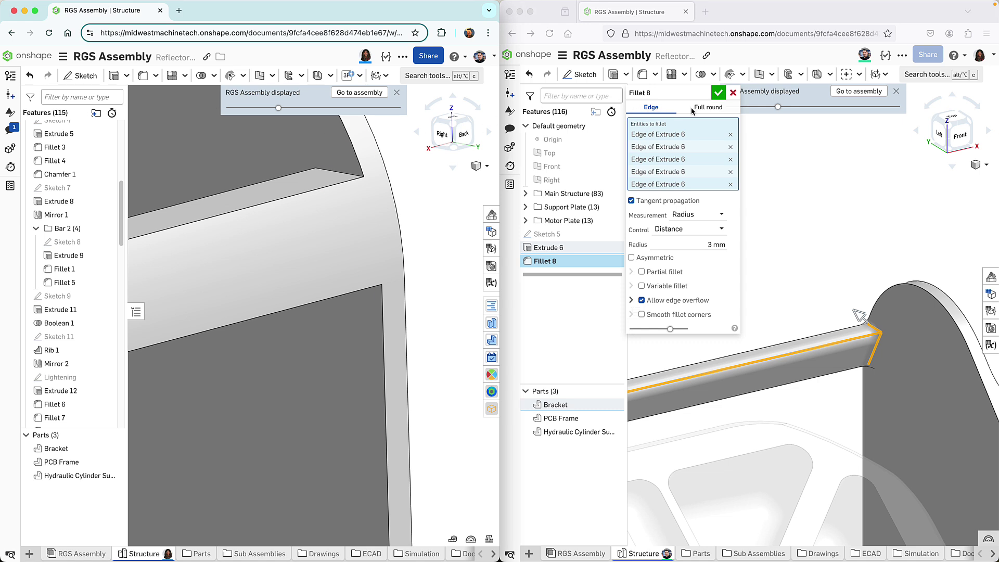
Confirm the pending 3 mm Fillet 8 from the second window to round the crossbar.
click(721, 97)
click(720, 96)
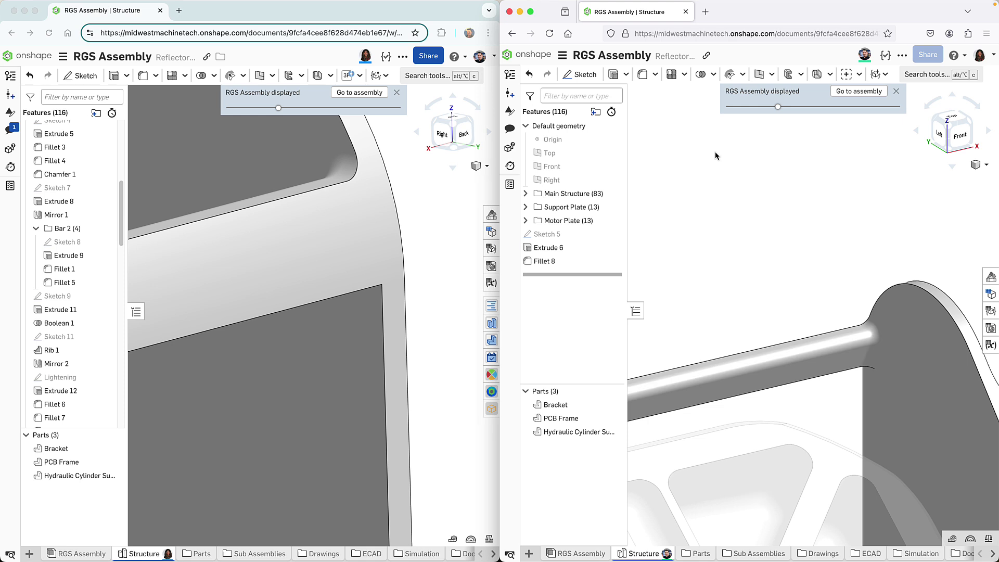
scroll(429, 244, down, 5)
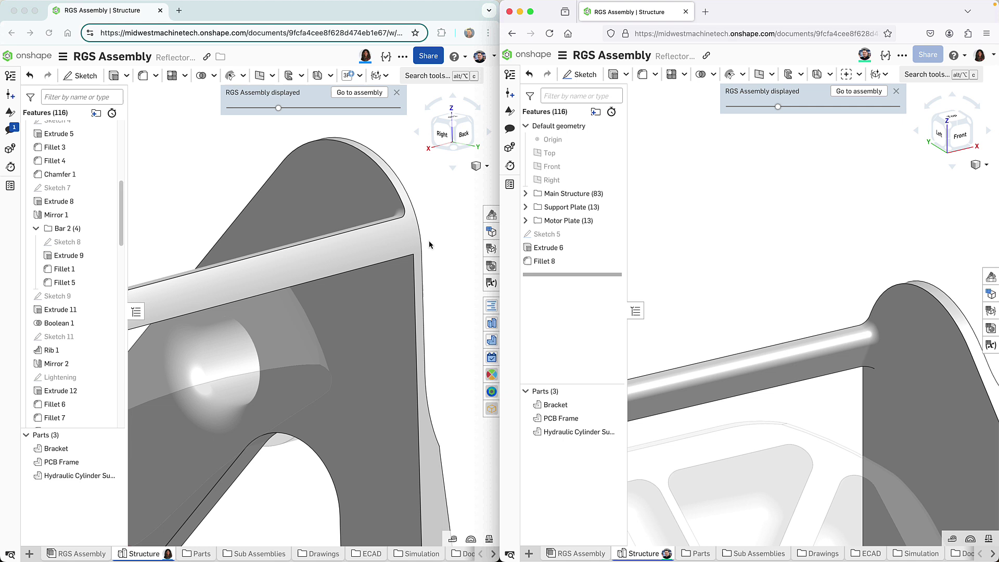
scroll(430, 244, down, 2)
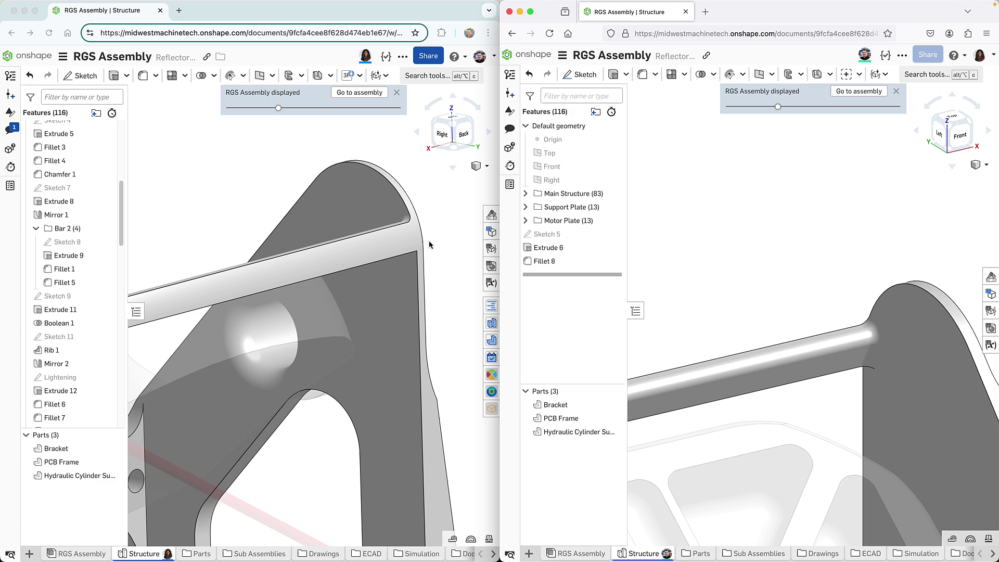
Revoke the individual user's share, leaving only the Engineering and Manufacturing teams.
click(429, 61)
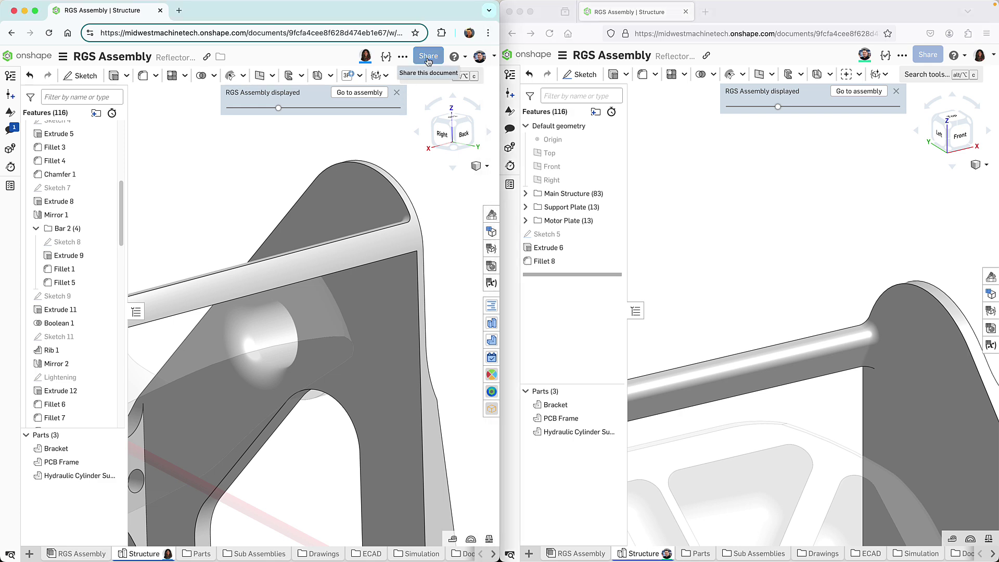
click(427, 61)
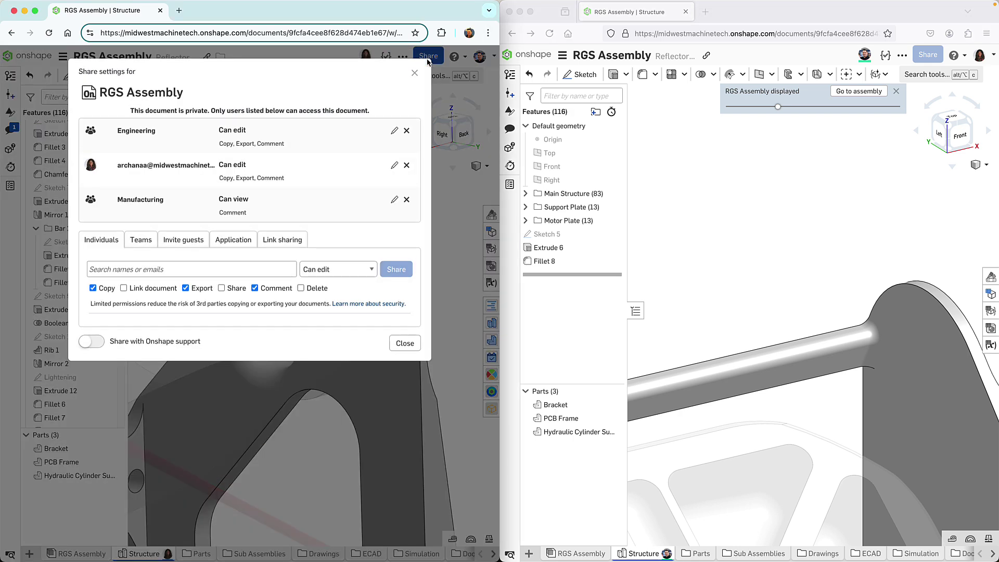
click(406, 166)
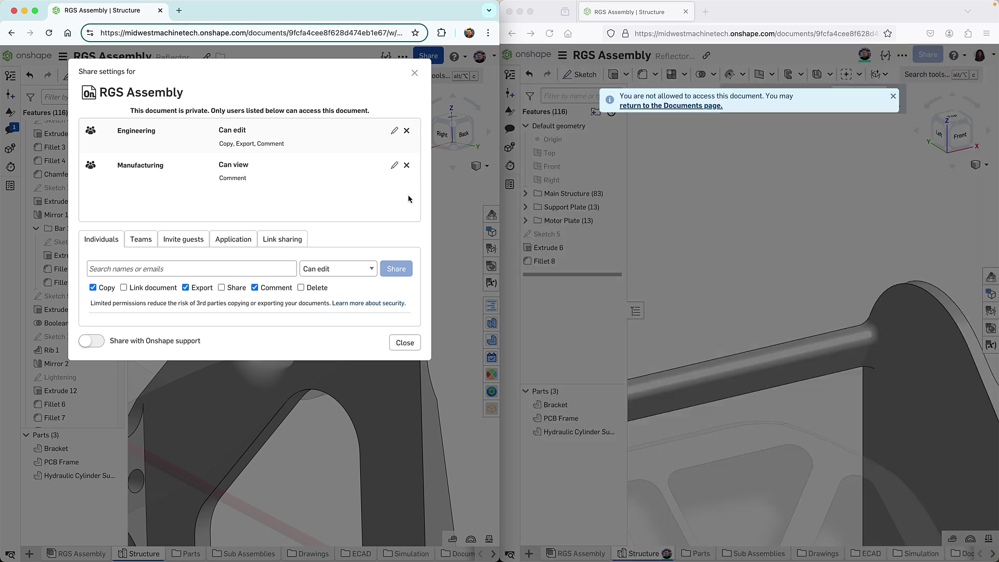
click(403, 343)
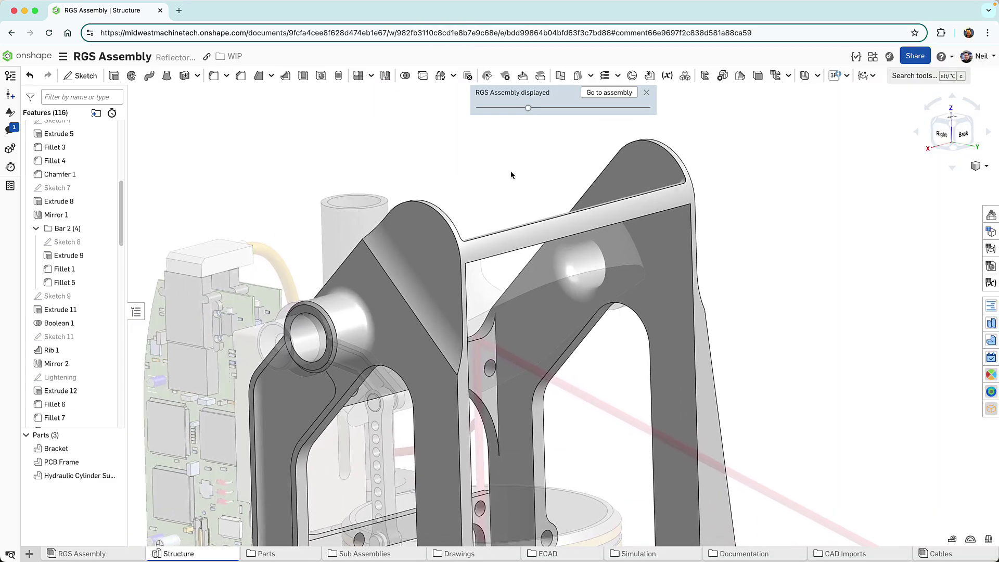
Open and widen Versions and history, then expand the Reflector angle changes.
click(11, 78)
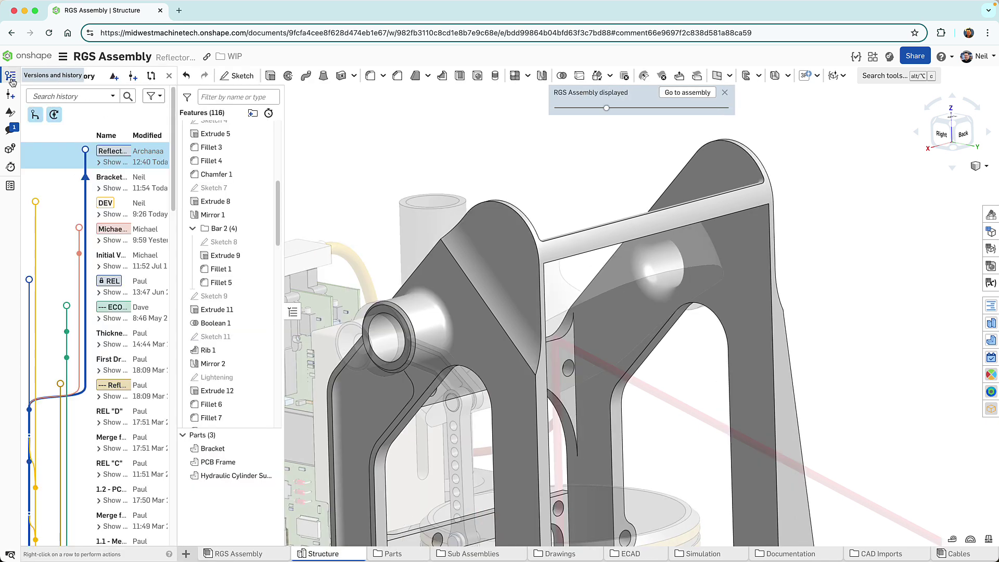
mouse_move(174, 138)
mouse_down()
mouse_move(304, 149)
mouse_move(295, 314)
mouse_move(309, 476)
mouse_up()
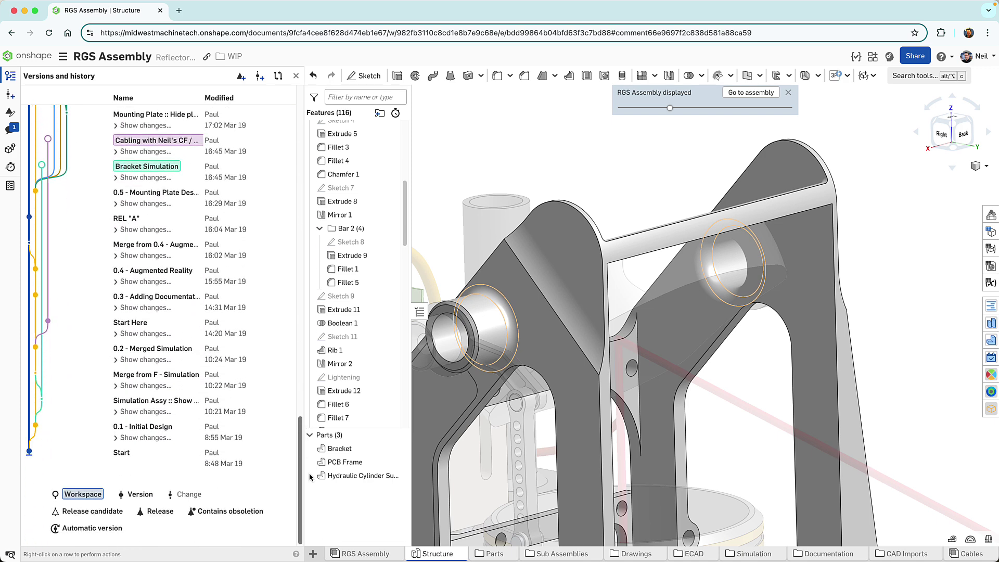
drag(310, 477, 298, 137)
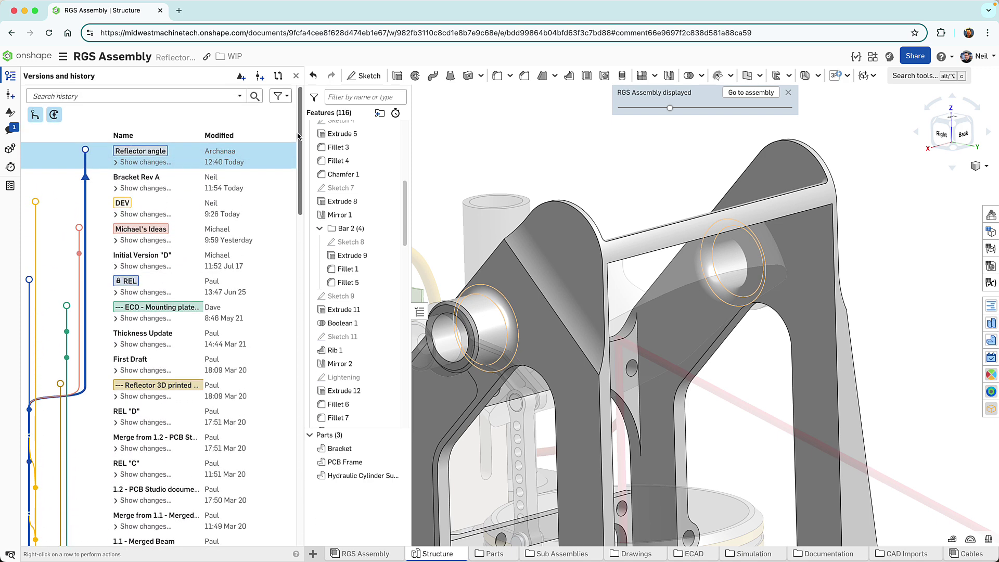
click(118, 163)
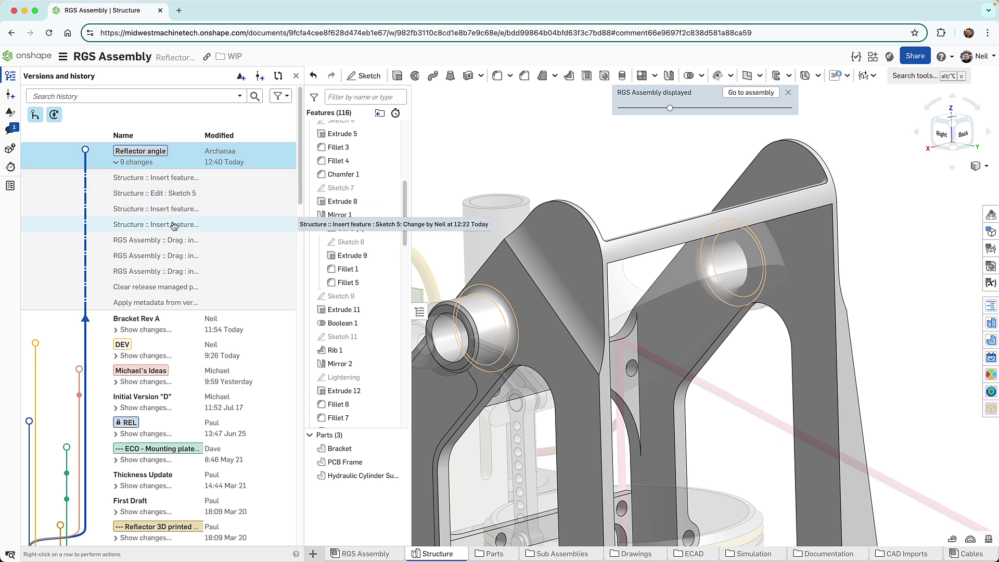
Turn on history comparison with Reflector angle as the first entry.
right_click(173, 225)
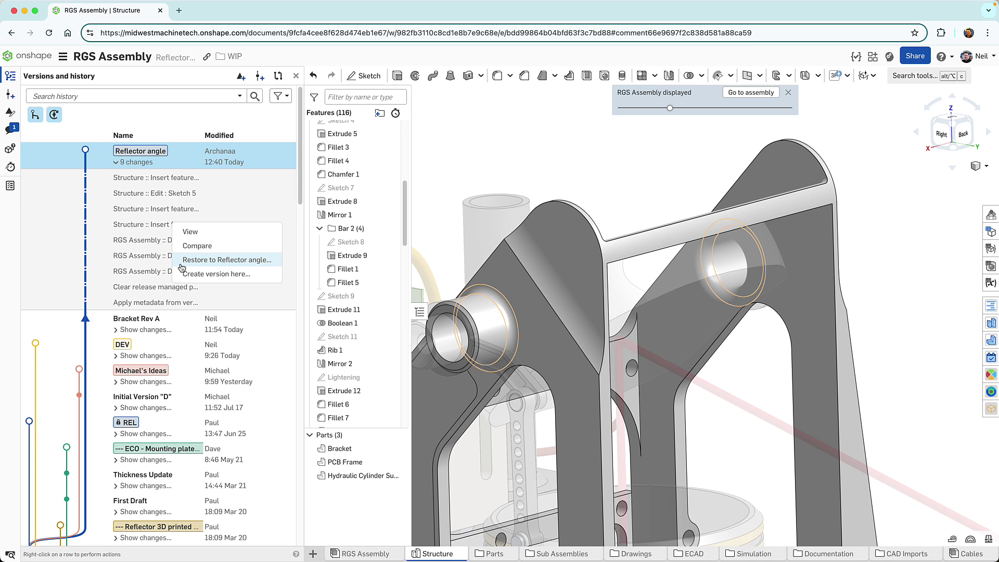
click(279, 79)
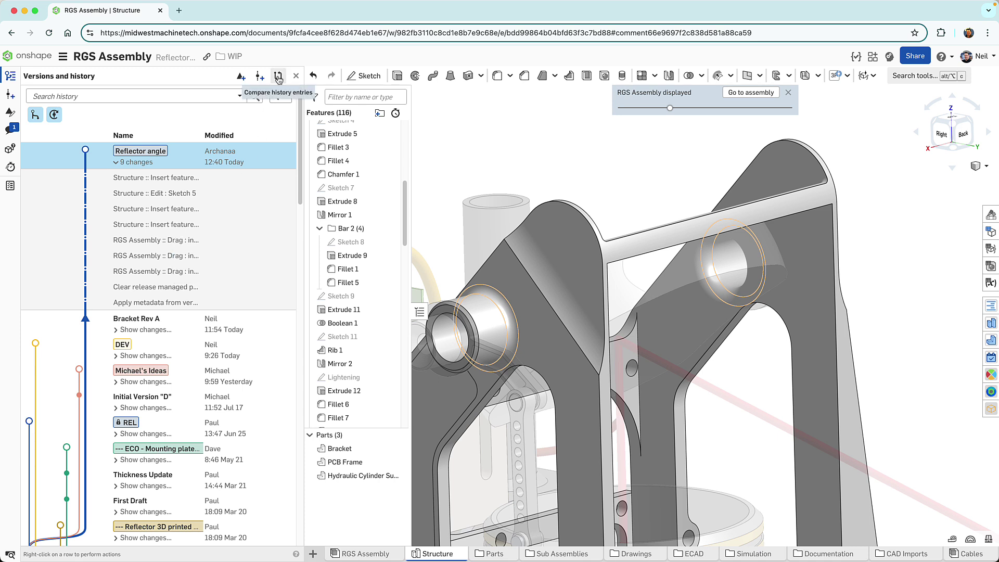
click(279, 79)
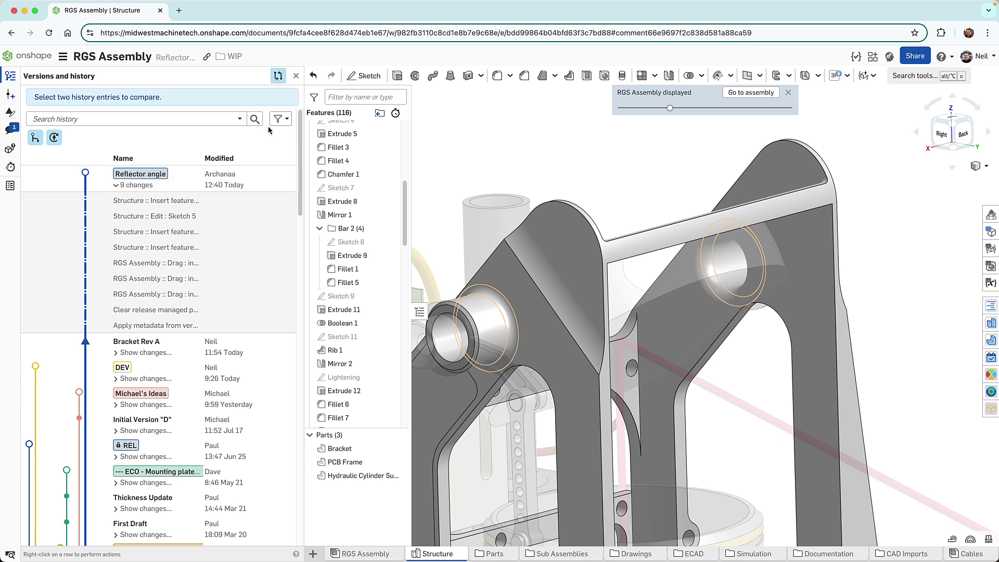
click(249, 184)
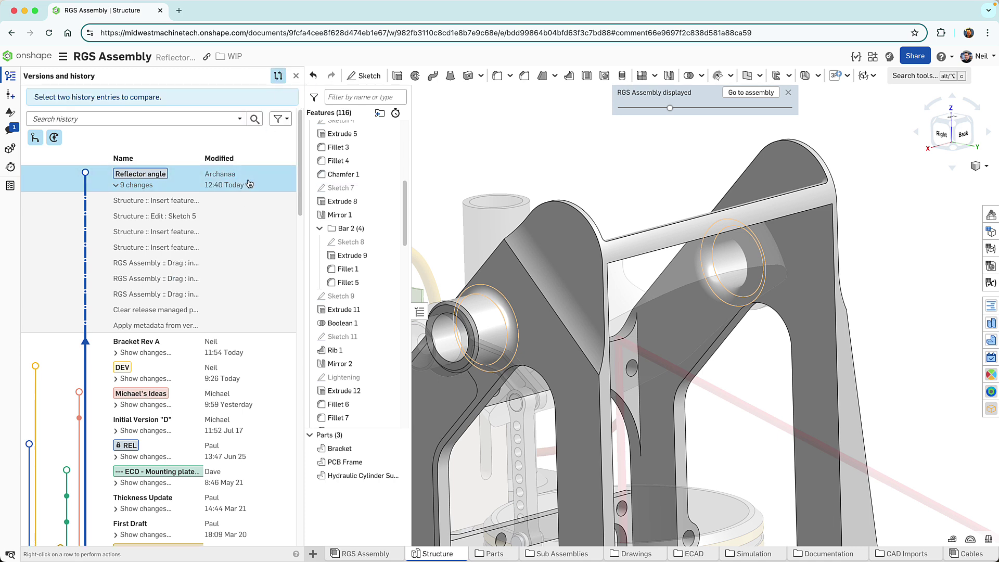
Compare against the Drag entry across Sketch 5, Extrude 6 and Fillet 8, then open Reflector angle.
click(220, 262)
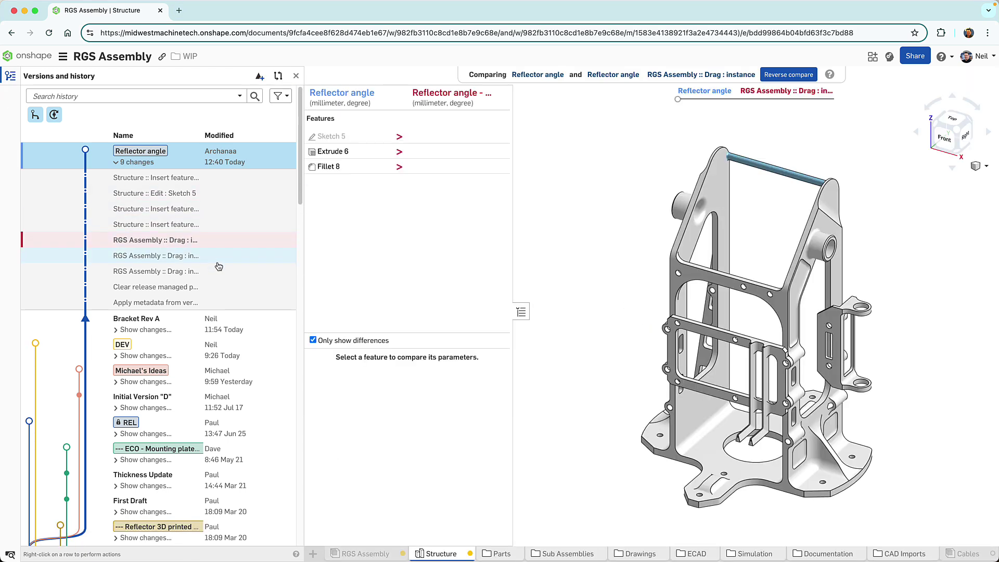
click(499, 136)
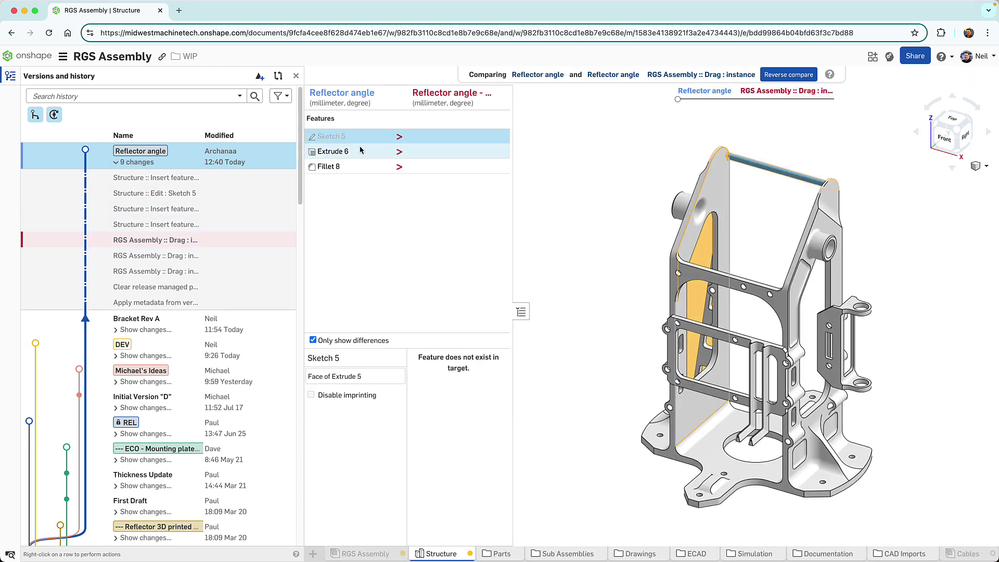
click(360, 151)
click(356, 167)
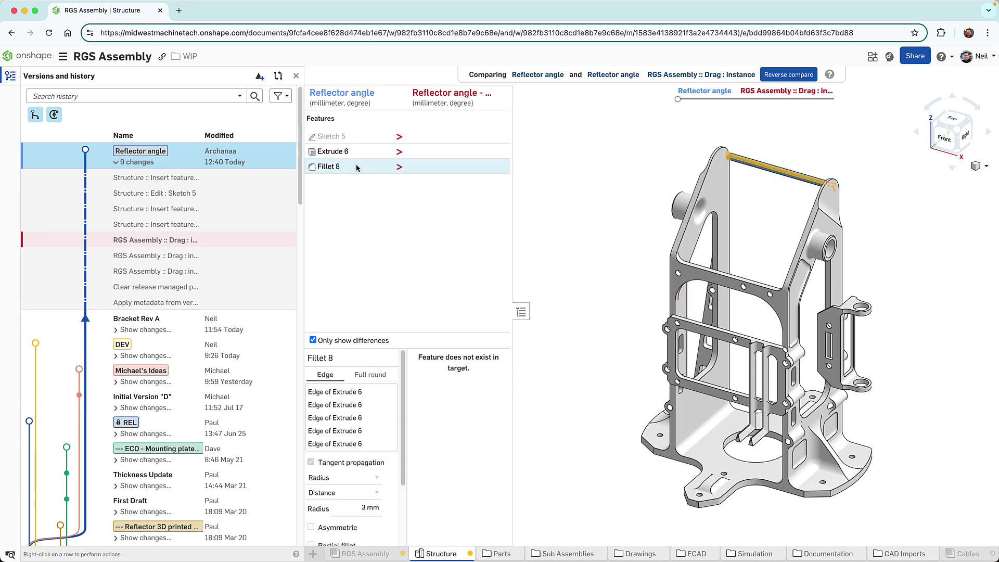
scroll(781, 123, up, 2)
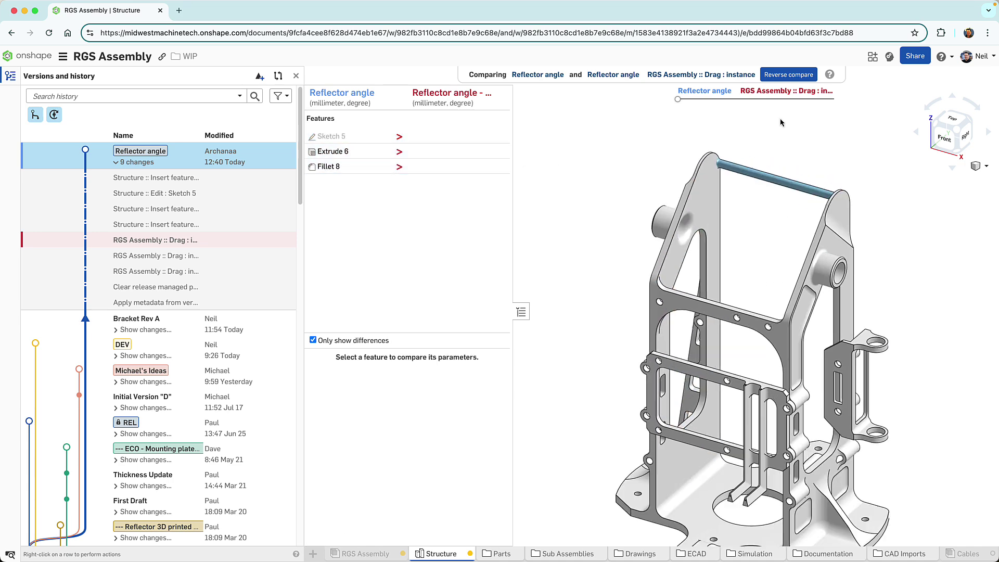
scroll(780, 123, up, 5)
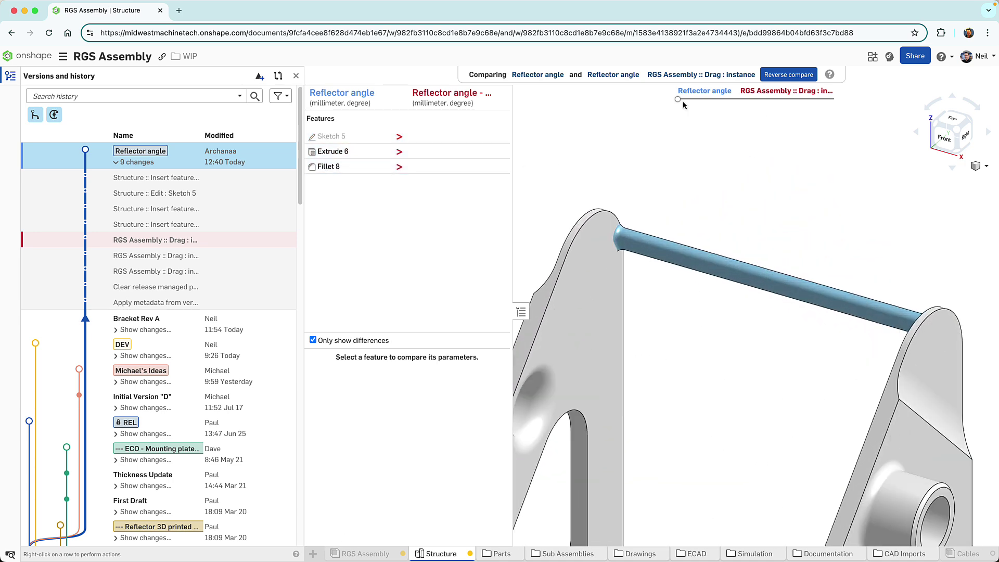
mouse_move(678, 99)
mouse_down()
mouse_move(822, 99)
mouse_move(678, 99)
mouse_up()
double_click(270, 159)
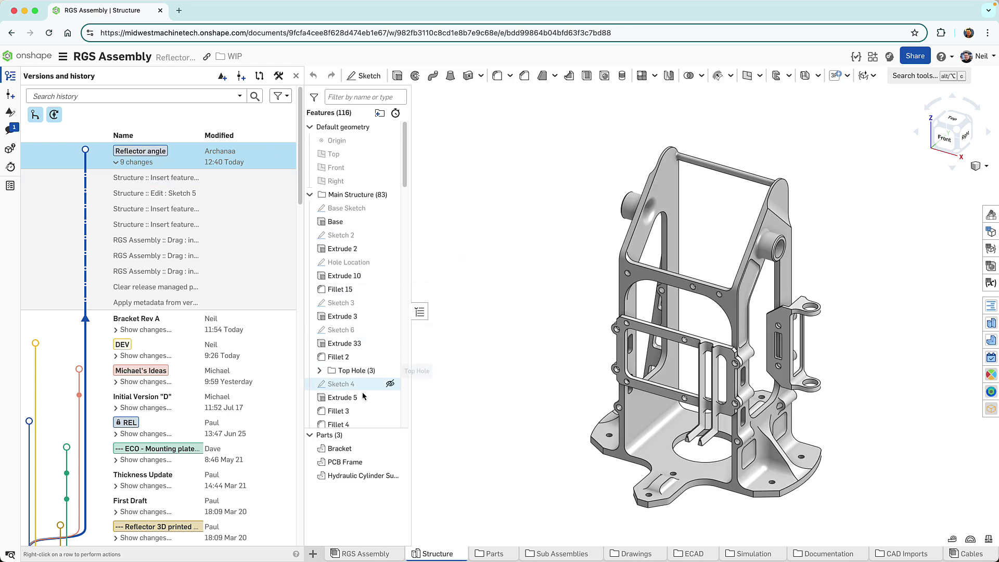
Draft a Bracket revision B release candidate named 'Rev B' with approver Archanaa.
right_click(362, 450)
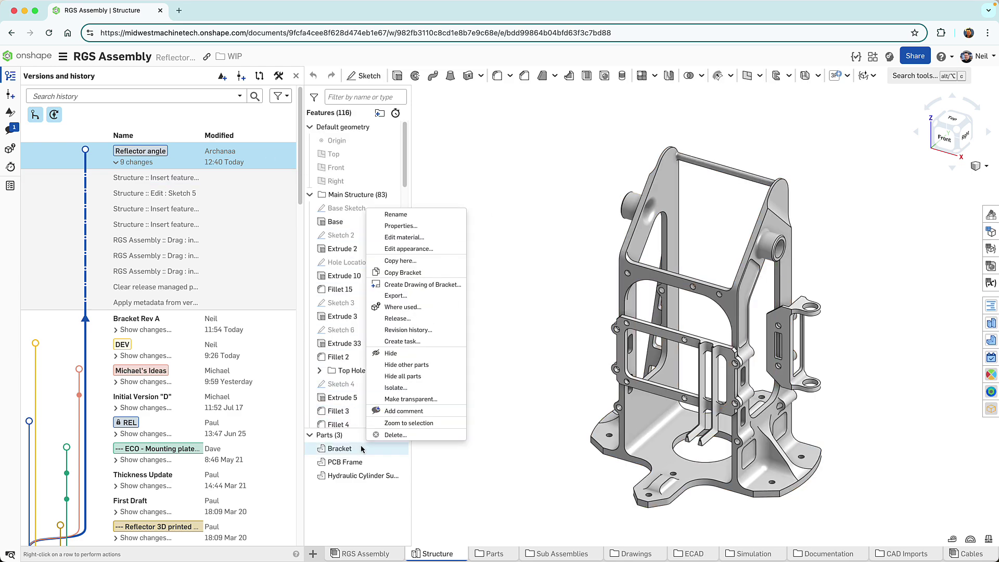
click(407, 322)
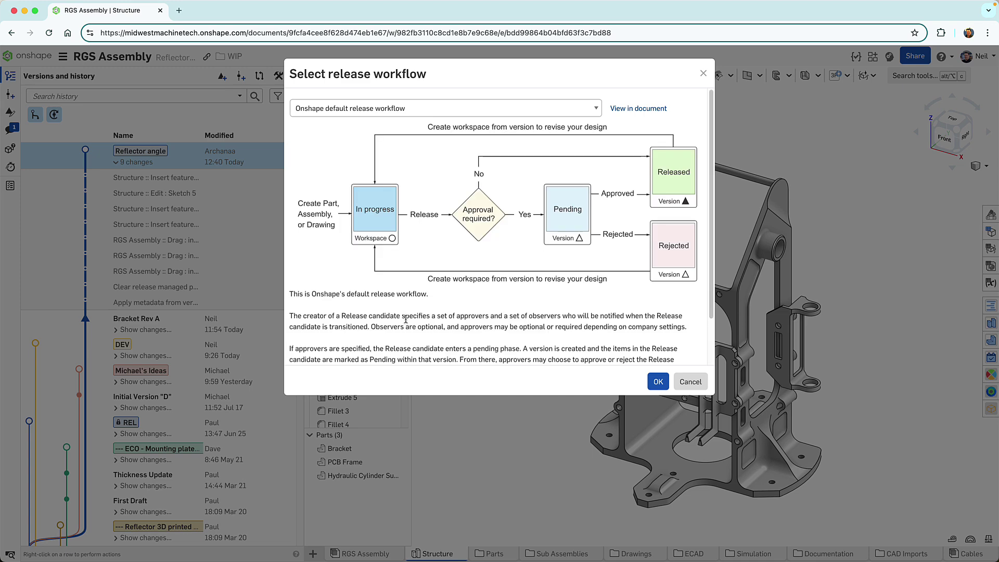
click(656, 384)
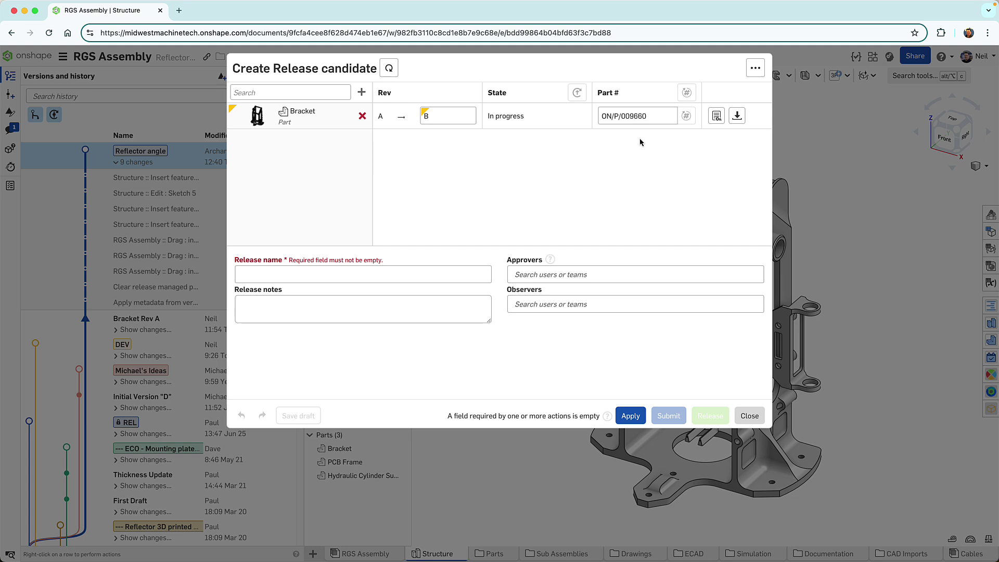
click(353, 274)
text(R)
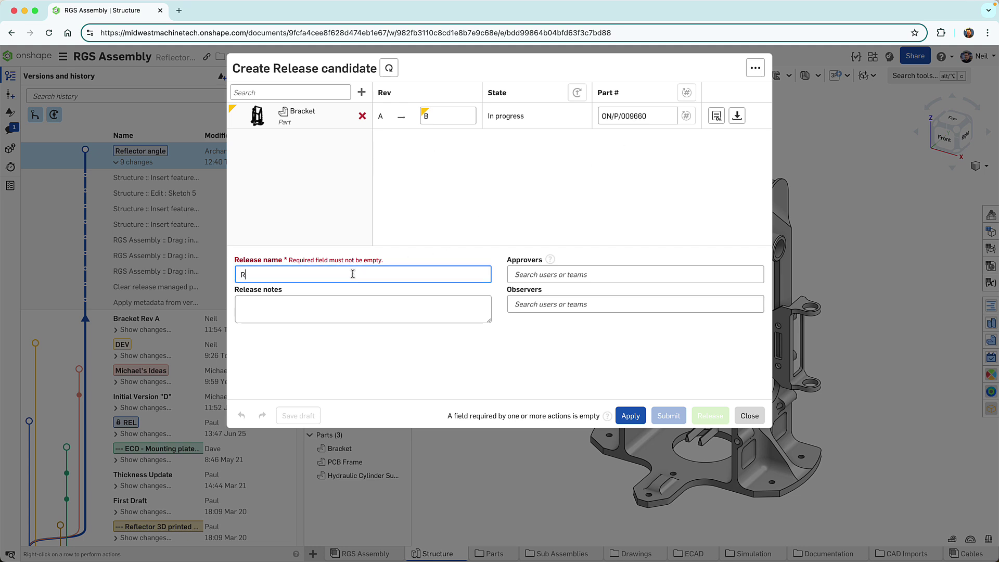
text(ev B)
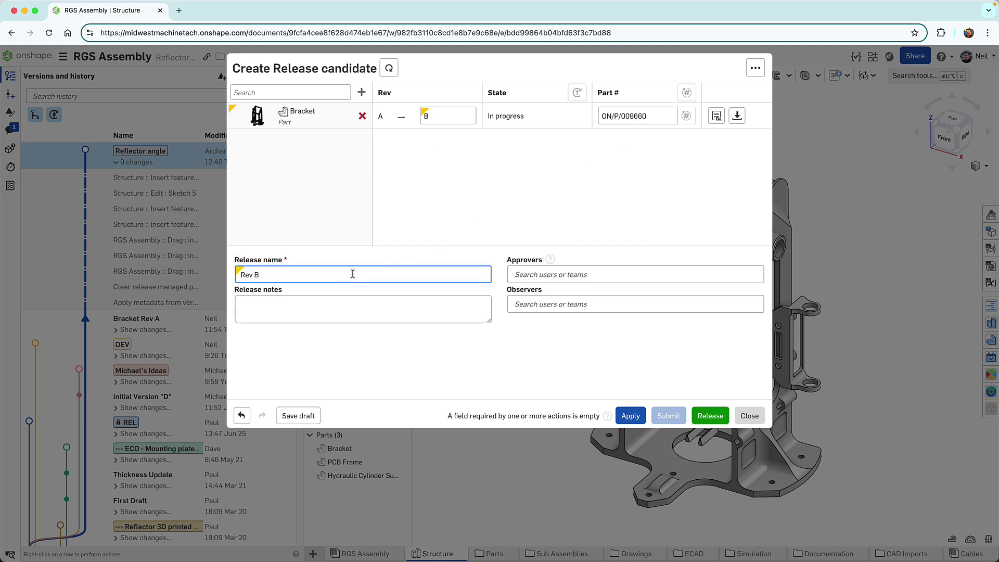
click(539, 274)
text(ar)
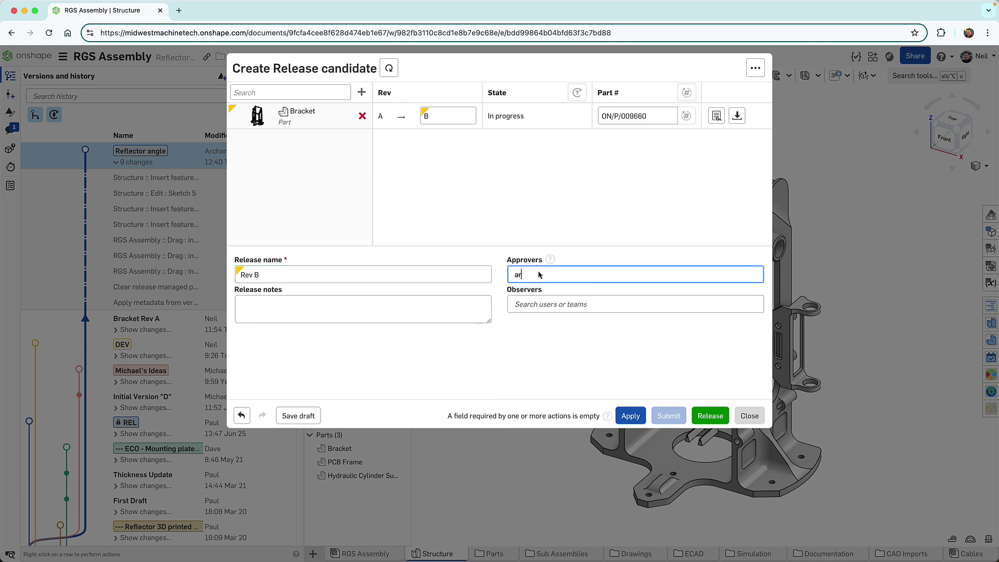
text(c)
key(Return)
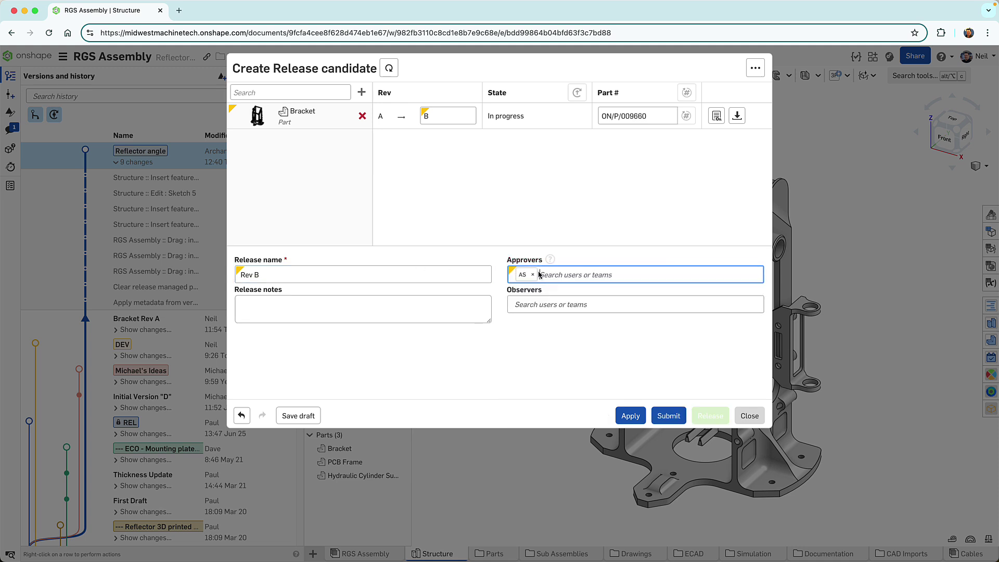
click(676, 424)
click(745, 420)
Close the release window, collapse Reflector angle's changes, and merge REL into the current workspace.
click(744, 419)
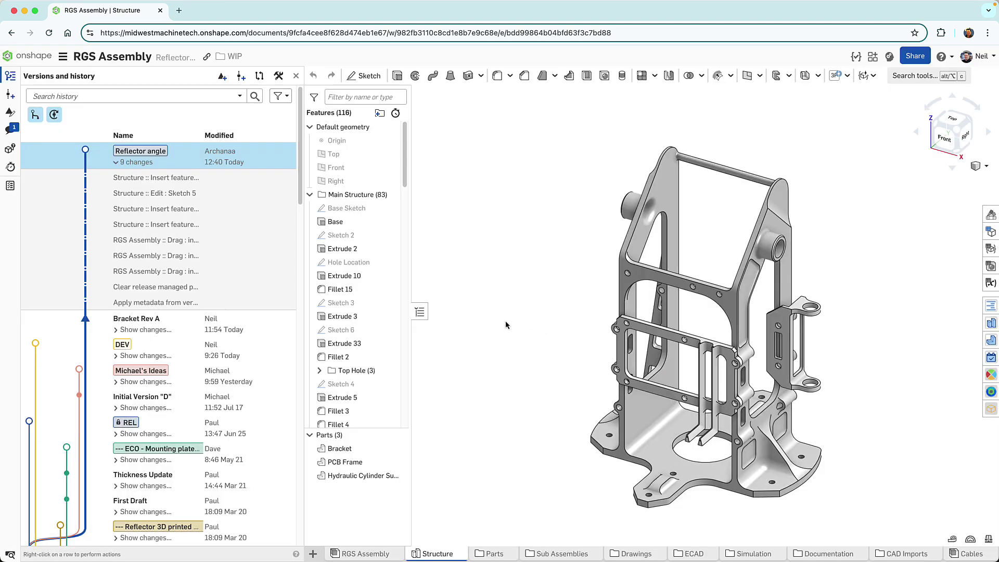
click(118, 165)
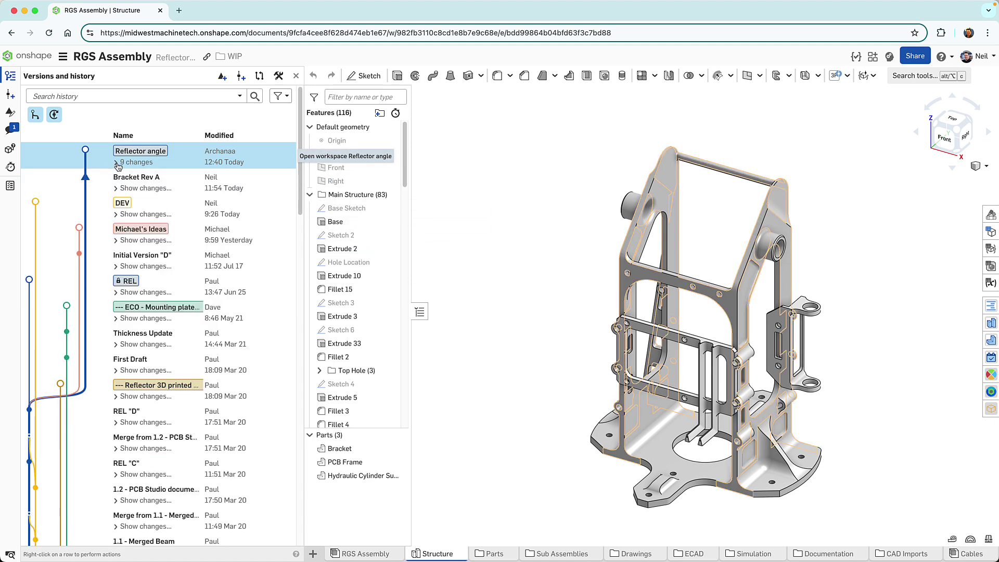
scroll(300, 161, down, 5)
mouse_move(301, 162)
mouse_down()
mouse_move(310, 318)
mouse_move(331, 142)
mouse_up()
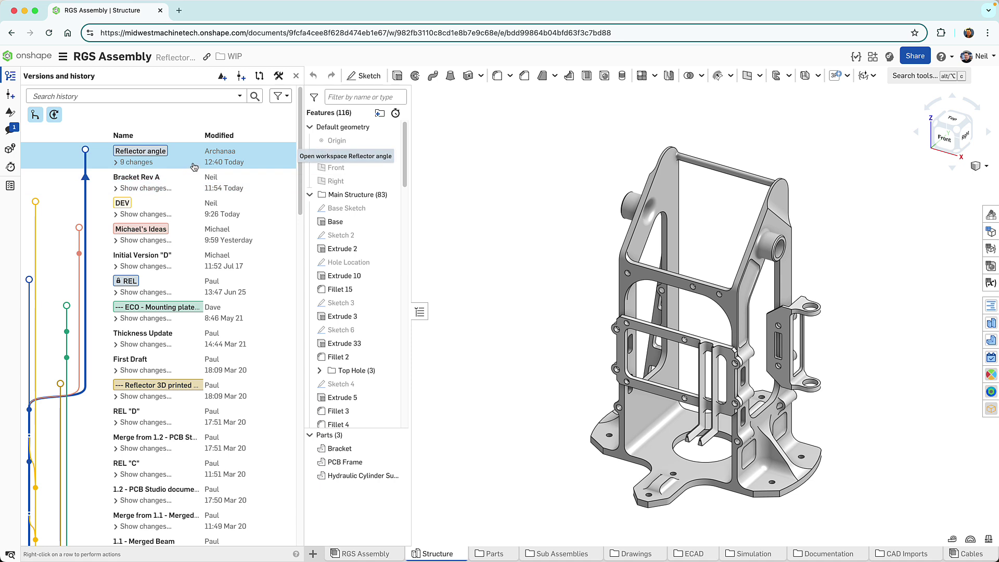
right_click(193, 286)
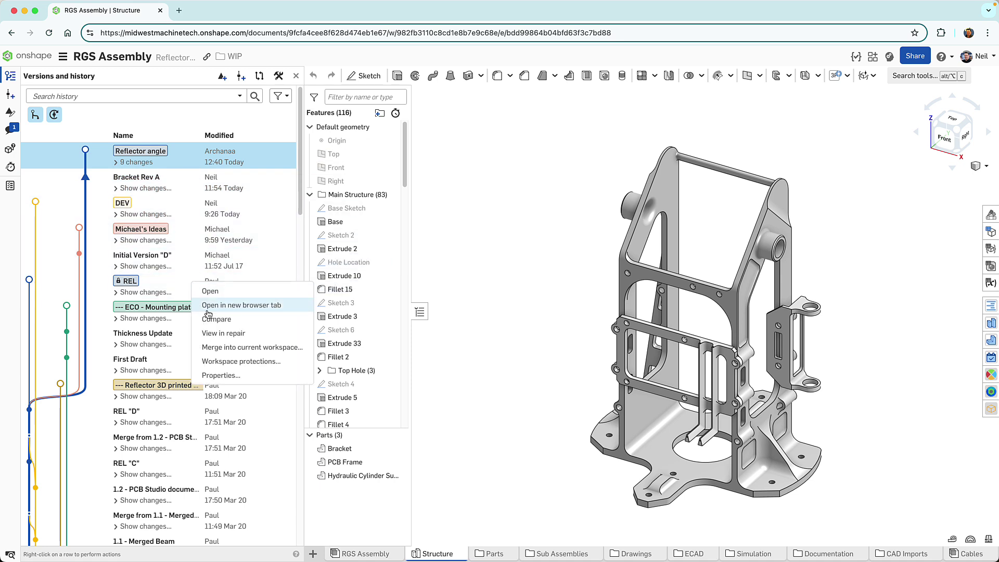
click(210, 348)
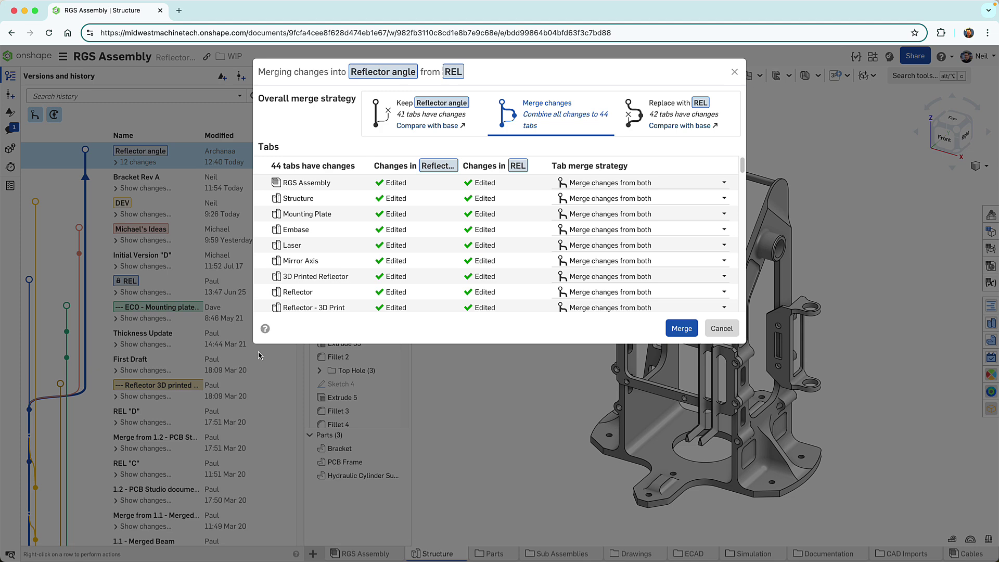
click(722, 328)
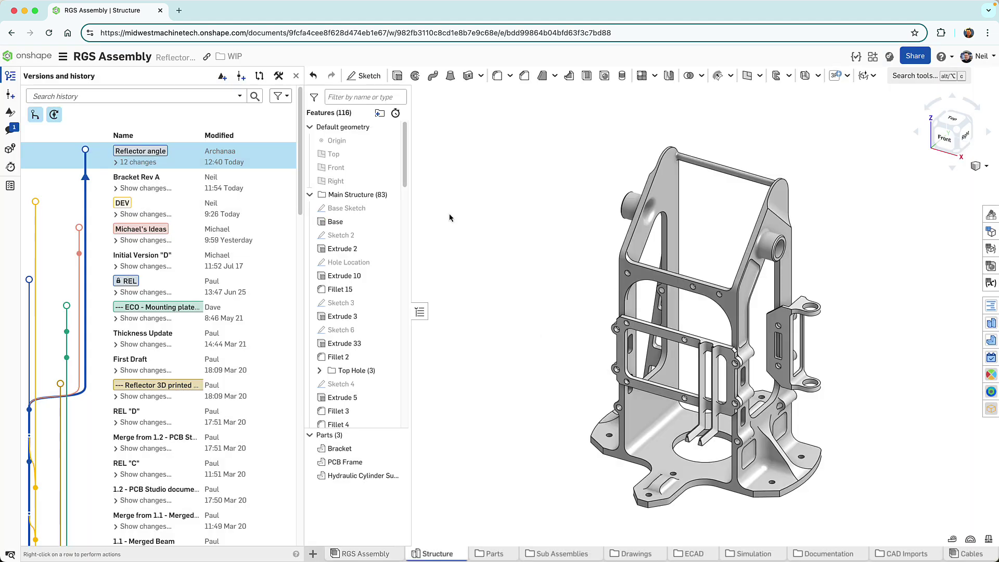
Close history, switch to RGS Assembly, and delete the old link arm.
click(296, 76)
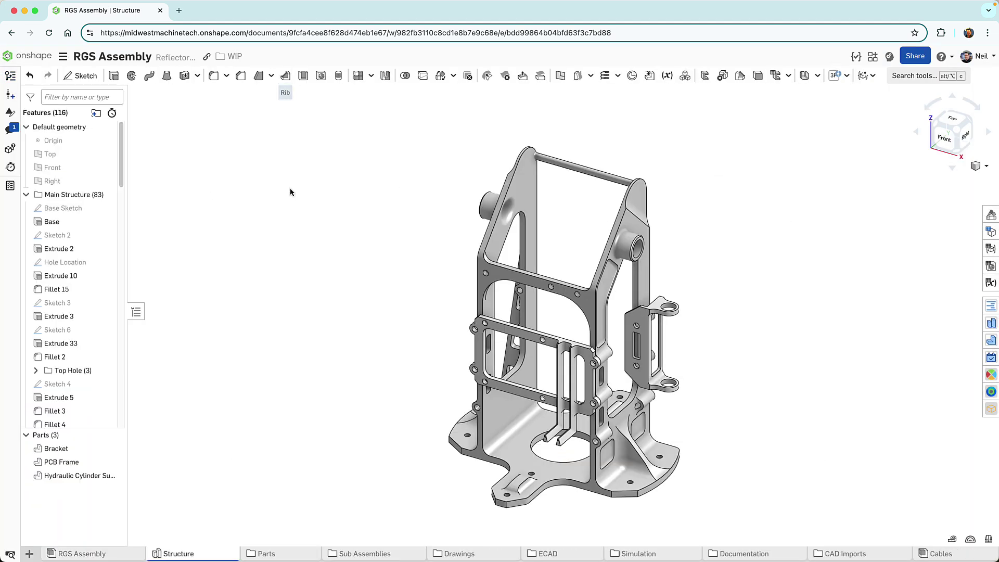
click(94, 554)
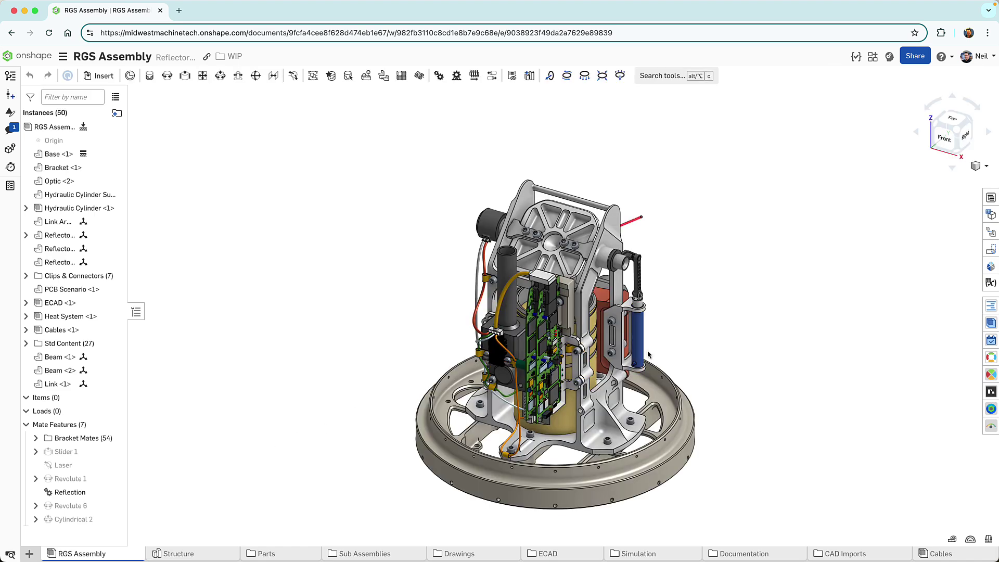
right_drag(648, 354, 449, 320)
scroll(448, 320, up, 5)
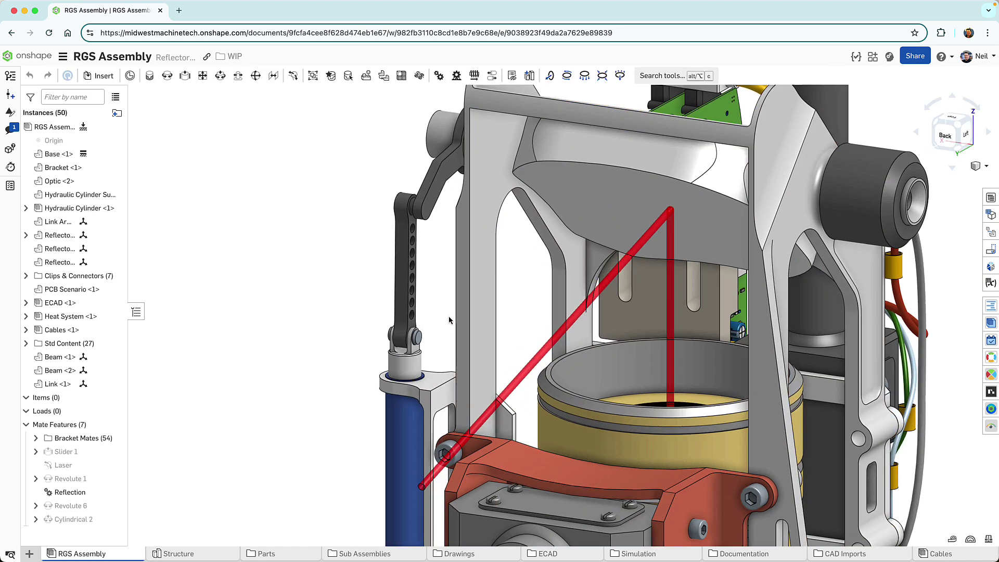
scroll(450, 321, up, 2)
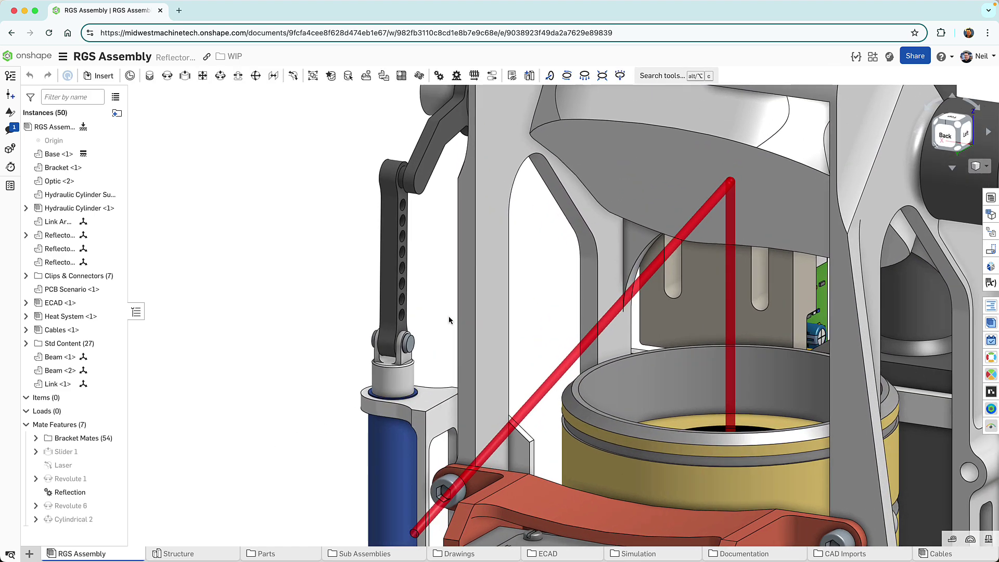
click(387, 288)
key(Delete)
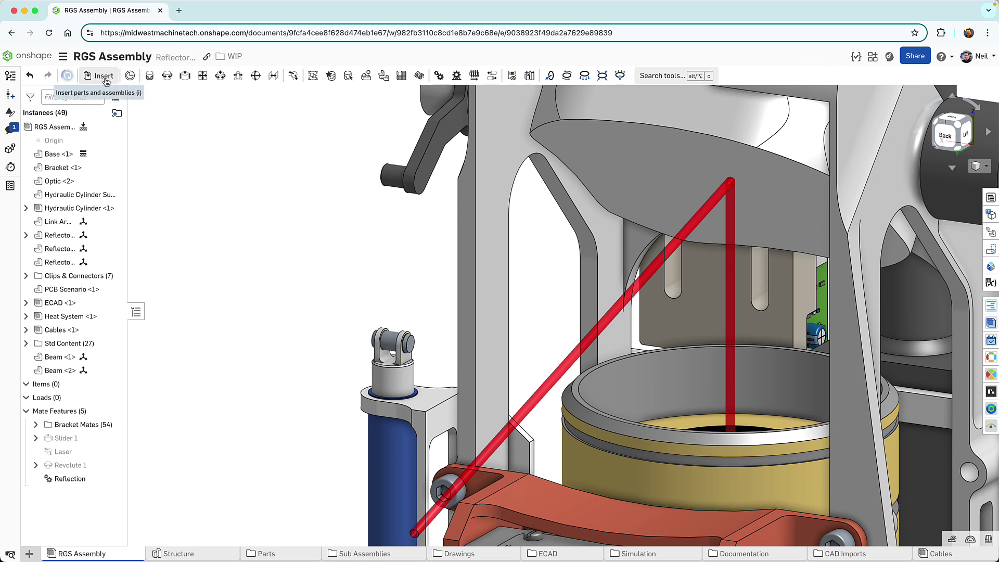
Insert the Link part from the New Link part studio into the assembly.
click(106, 81)
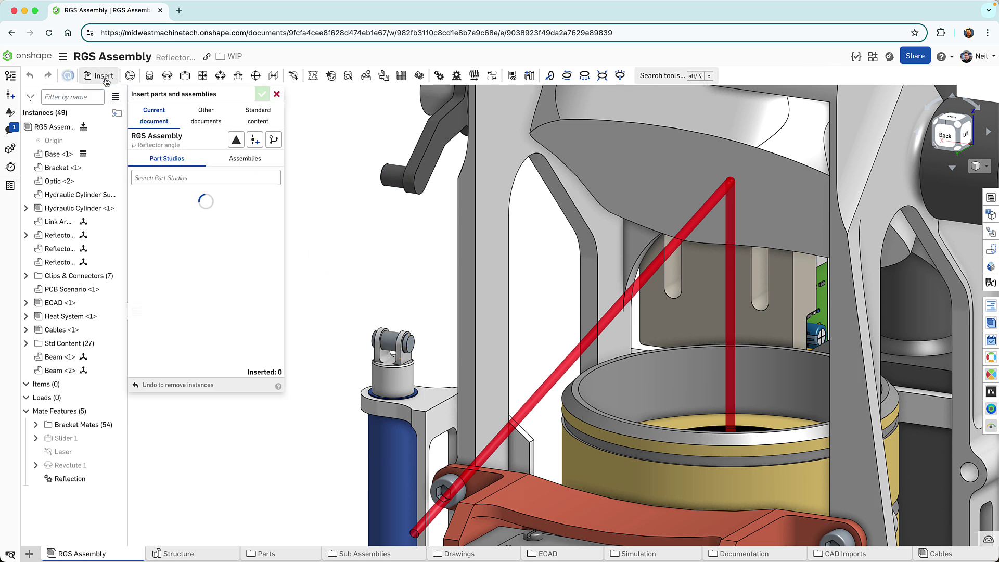
click(173, 177)
text(link)
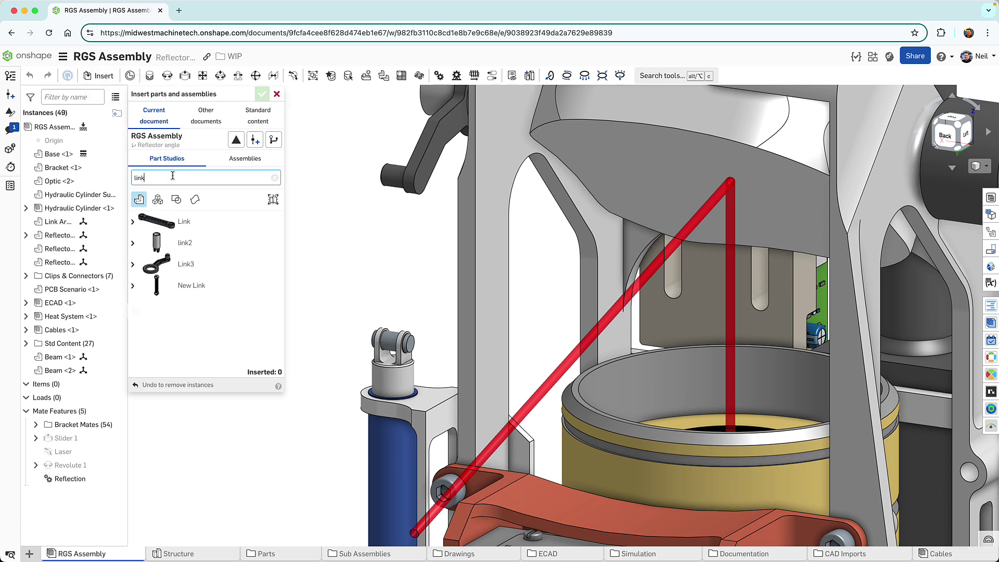
click(132, 286)
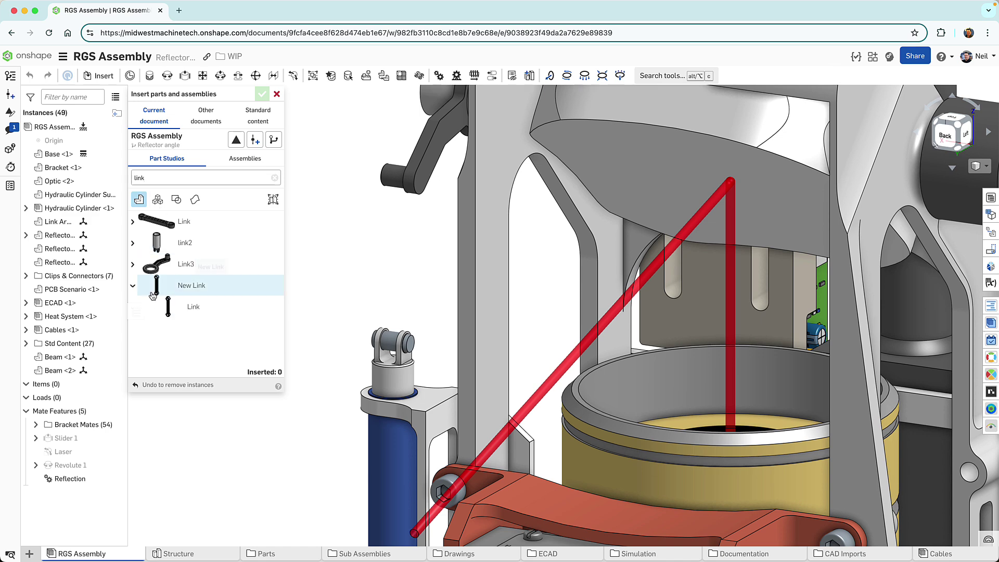
click(182, 307)
click(339, 265)
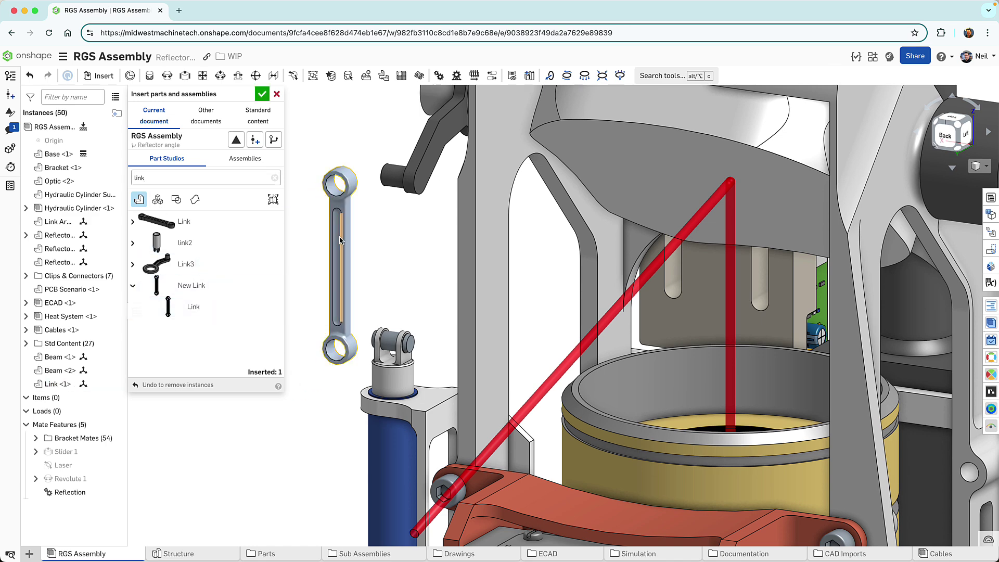
click(275, 94)
scroll(325, 160, up, 5)
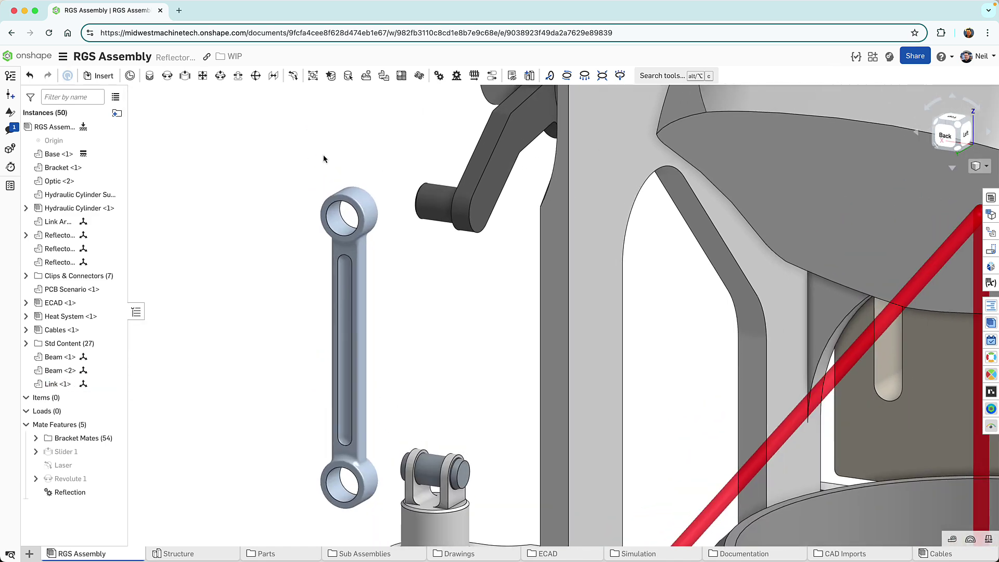
Mate the link's lower hole to the clevis pin with Revolute 6.
click(166, 76)
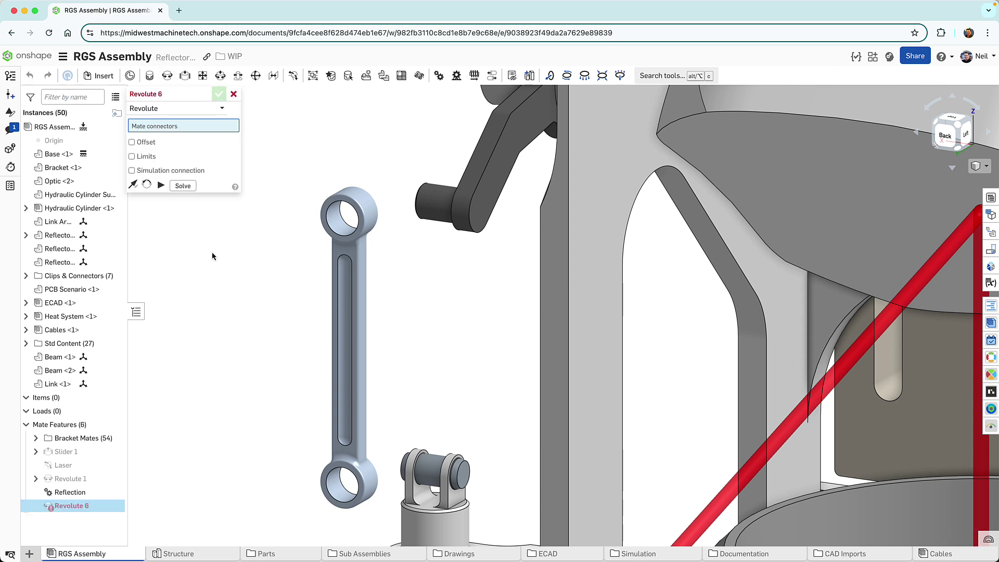
click(347, 488)
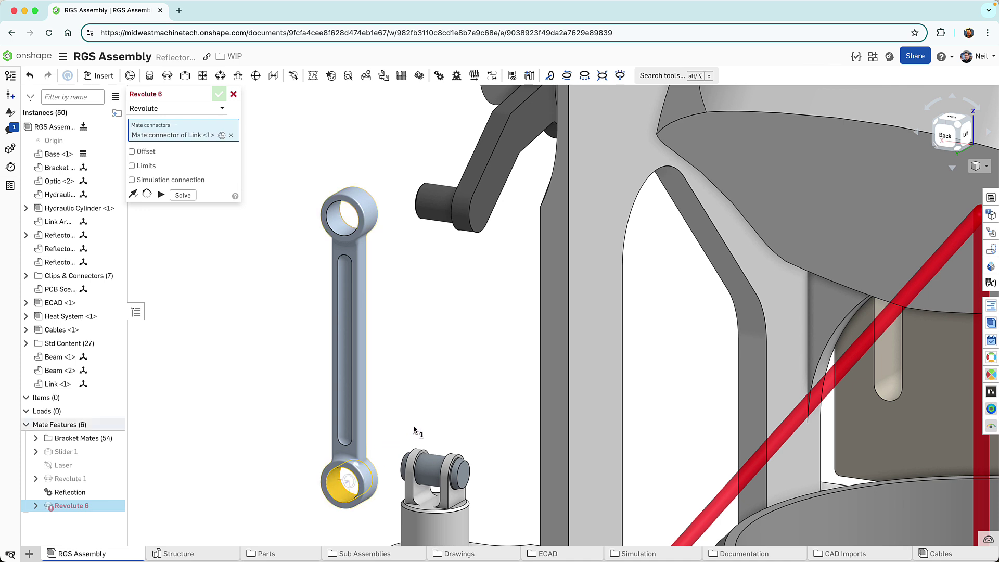
click(434, 469)
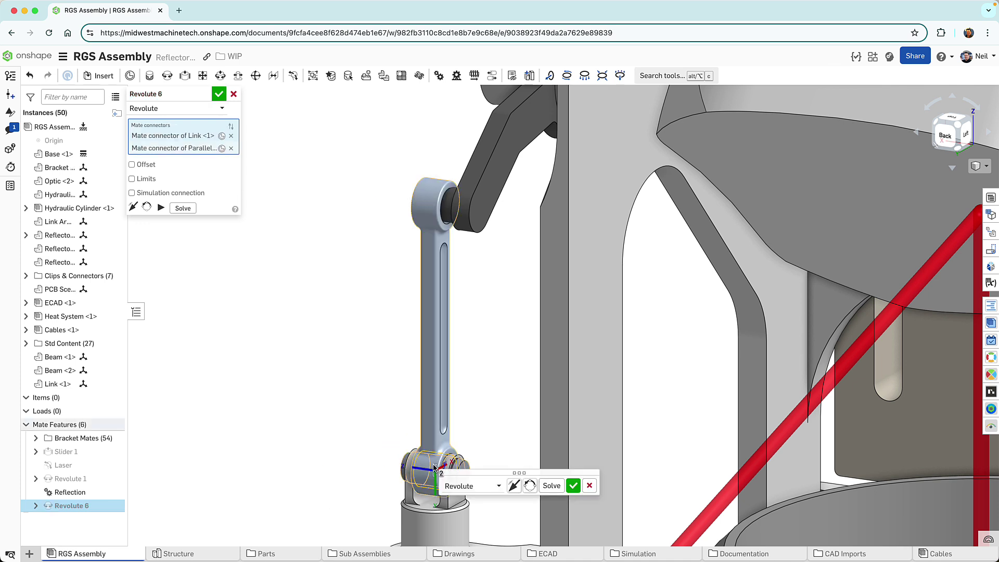
key(Return)
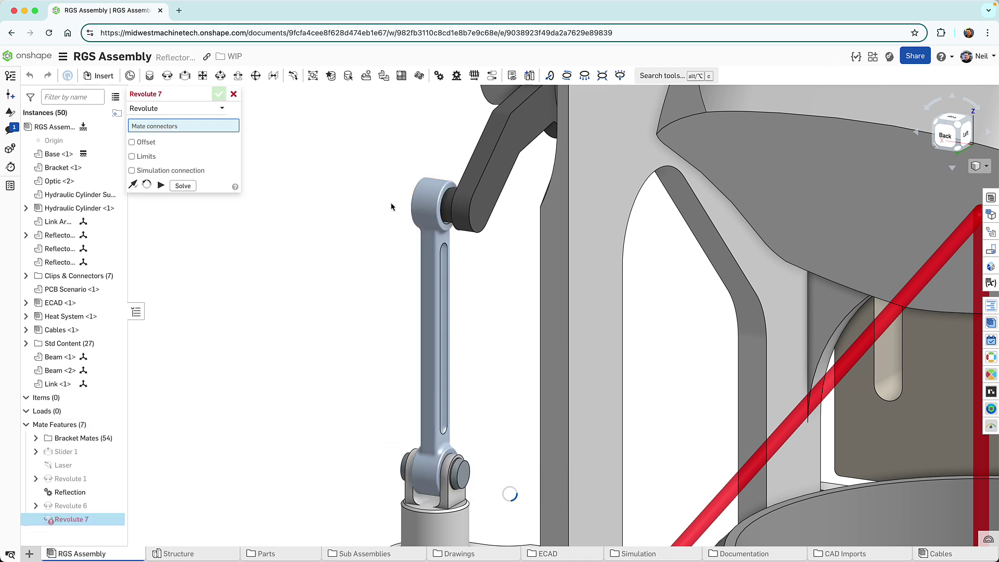
drag(431, 196, 379, 207)
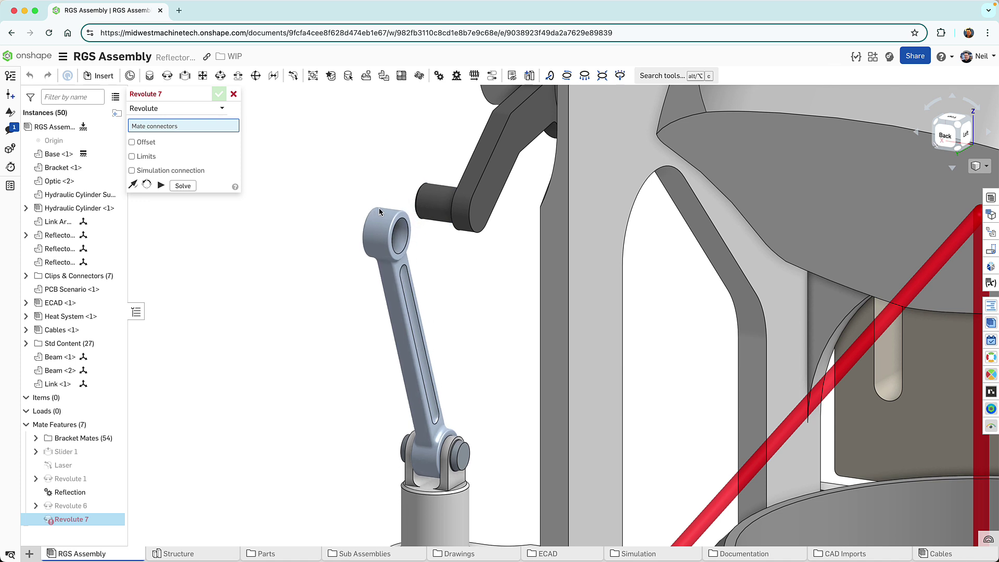
Mate the link's upper hole to the arm pin with Cylindrical 2.
click(215, 109)
click(195, 138)
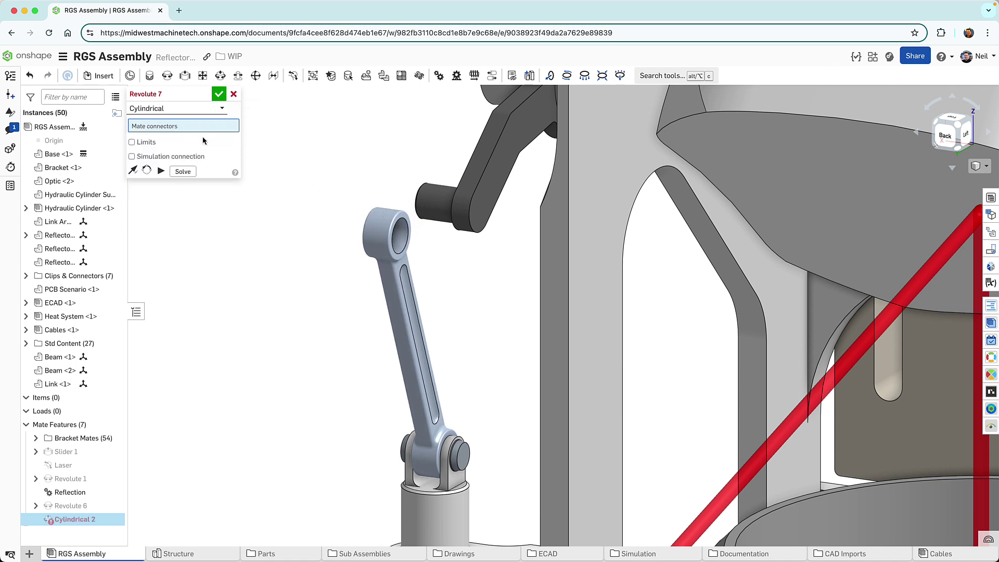
click(385, 233)
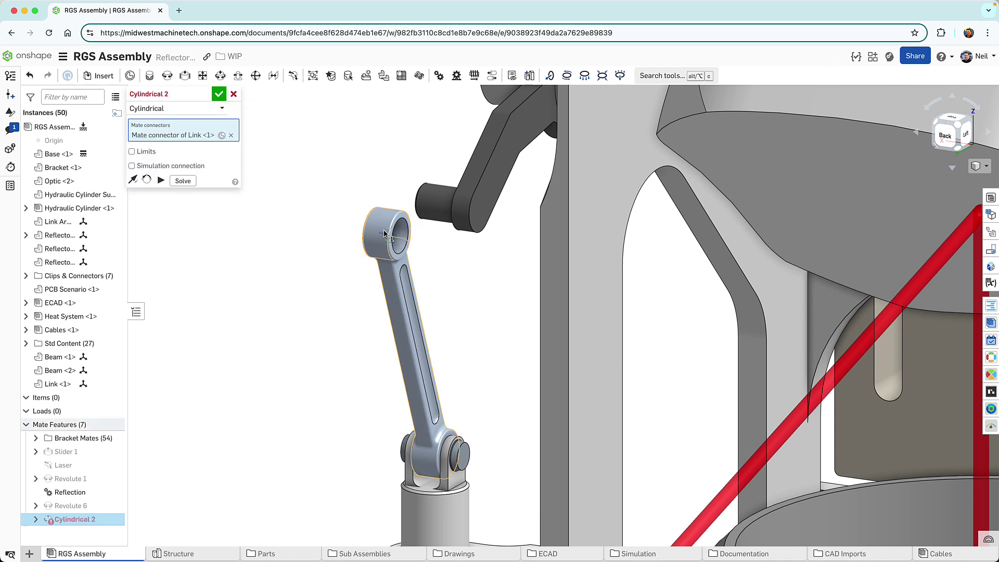
click(450, 198)
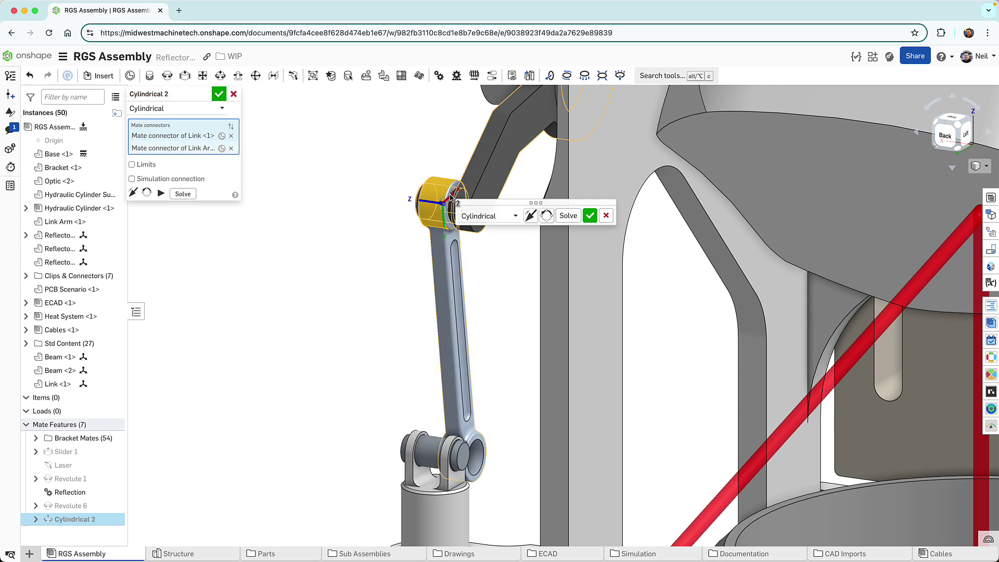
click(589, 215)
key(Escape)
scroll(485, 268, down, 5)
scroll(437, 262, down, 3)
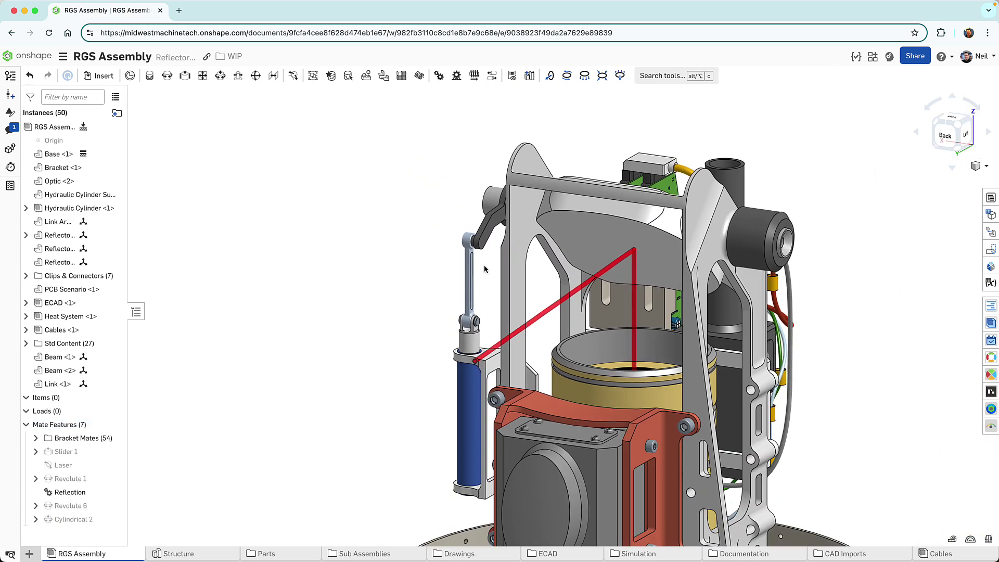
scroll(390, 258, down, 2)
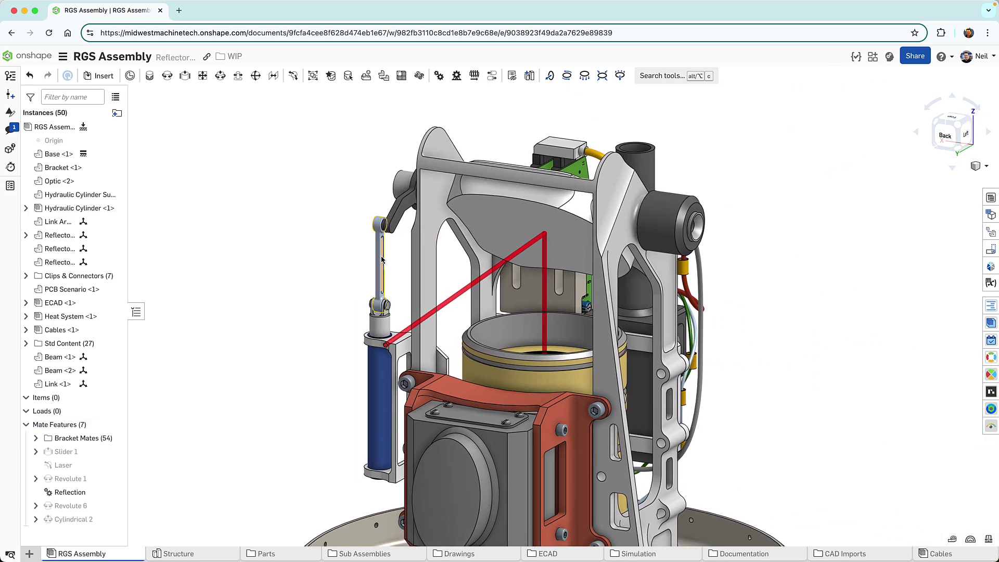
Drag the new Link upward to tilt the reflector and redirect the red laser beam.
mouse_move(381, 258)
mouse_down()
mouse_move(381, 232)
mouse_move(382, 270)
mouse_up()
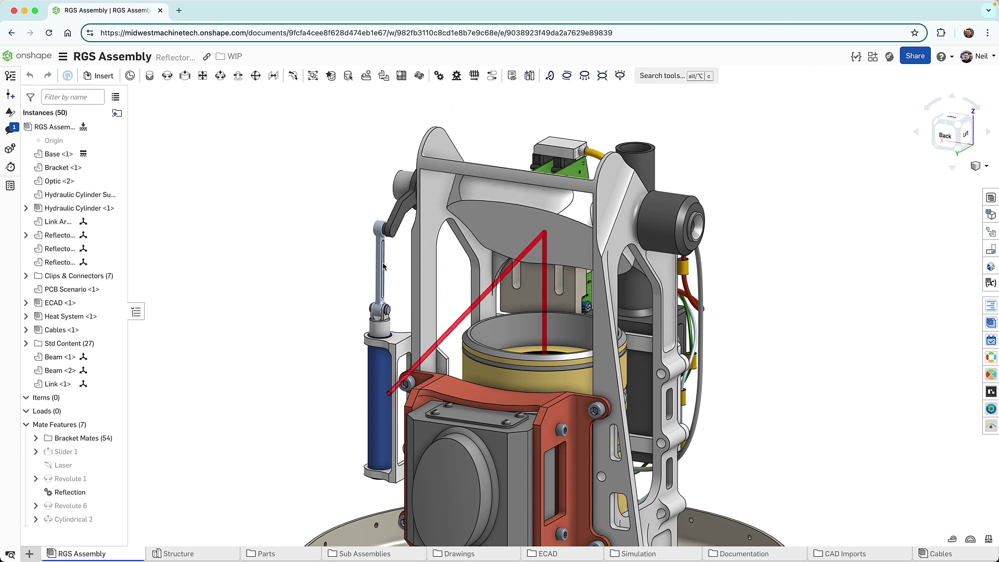